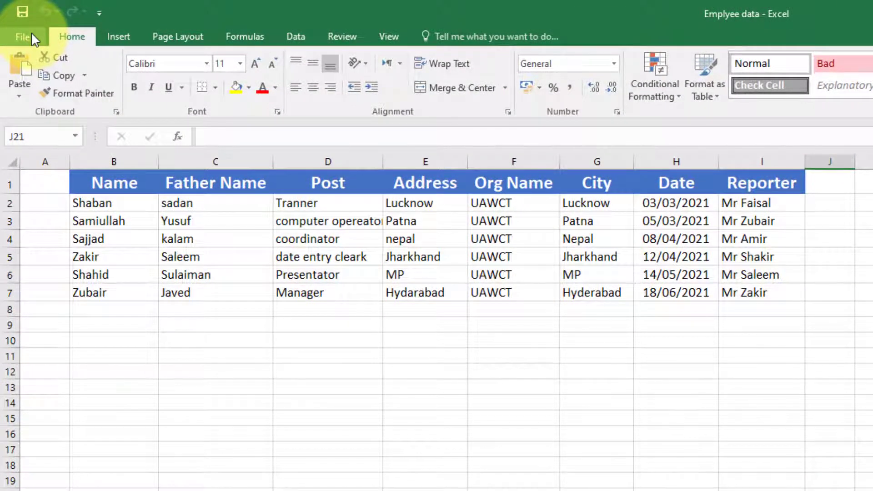
Examine the workbook's protection options and its last modified and created dates in the file information
click(32, 34)
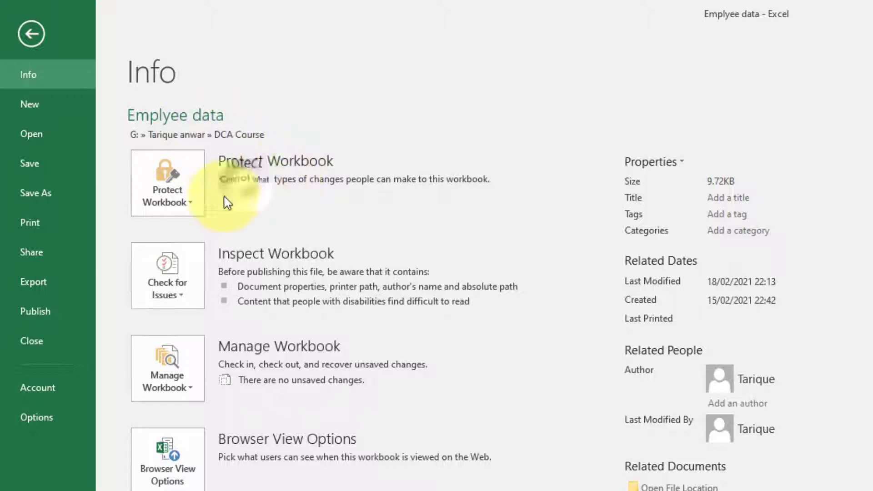
click(200, 209)
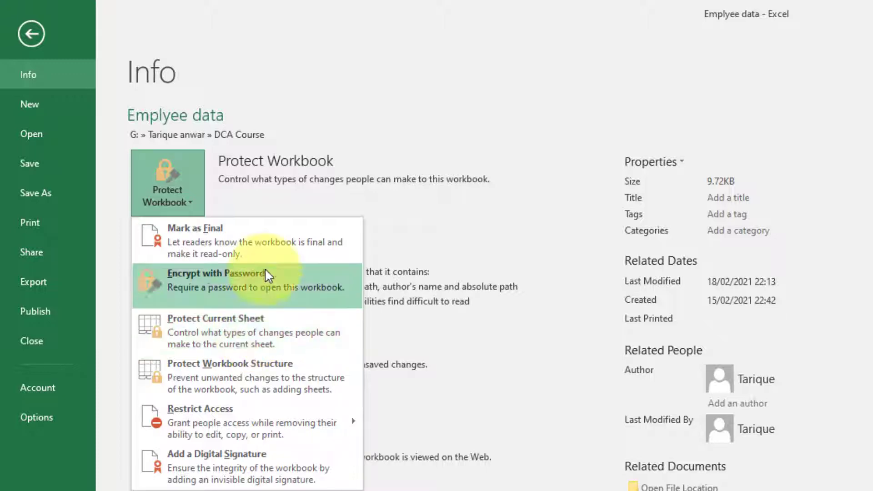
click(431, 229)
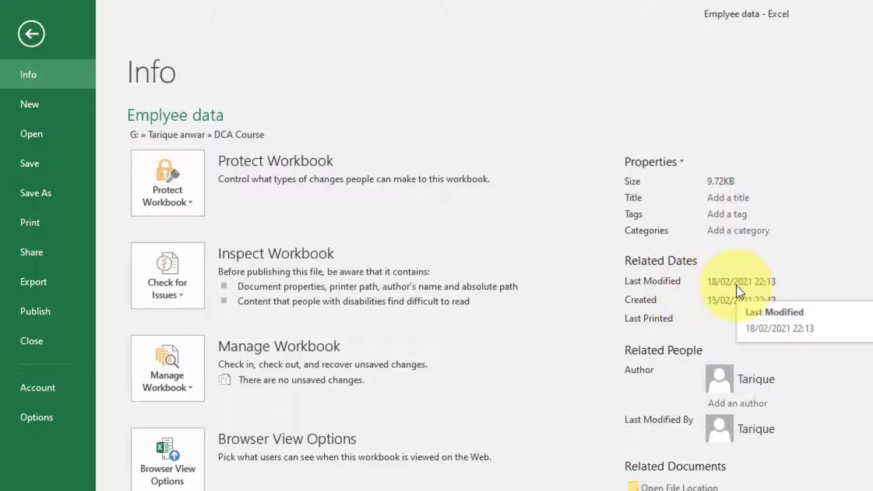
mouse_move(691, 317)
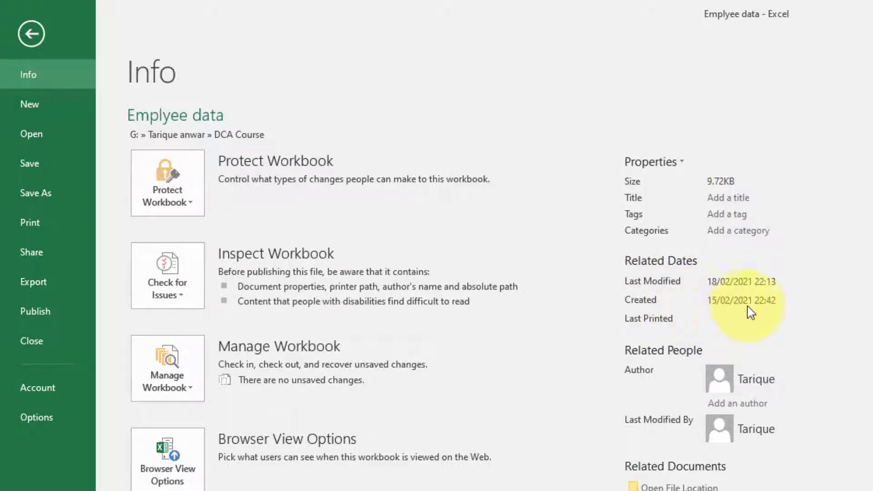
mouse_move(800, 319)
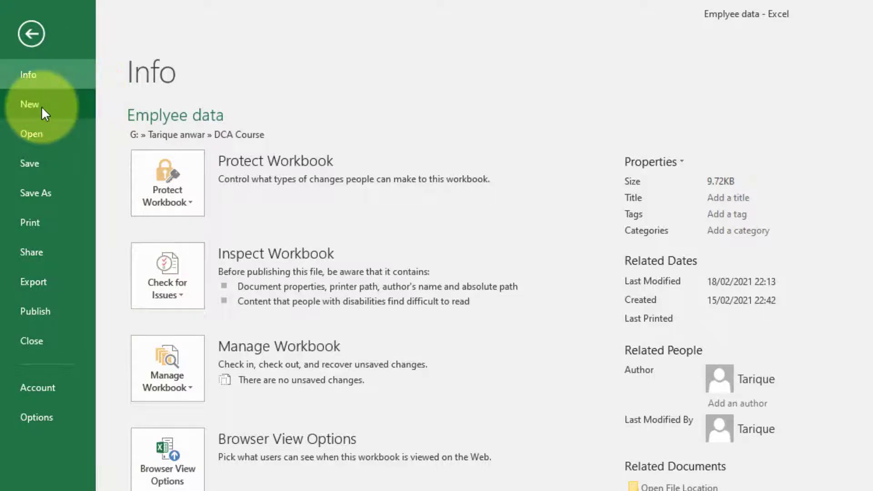
key(Escape)
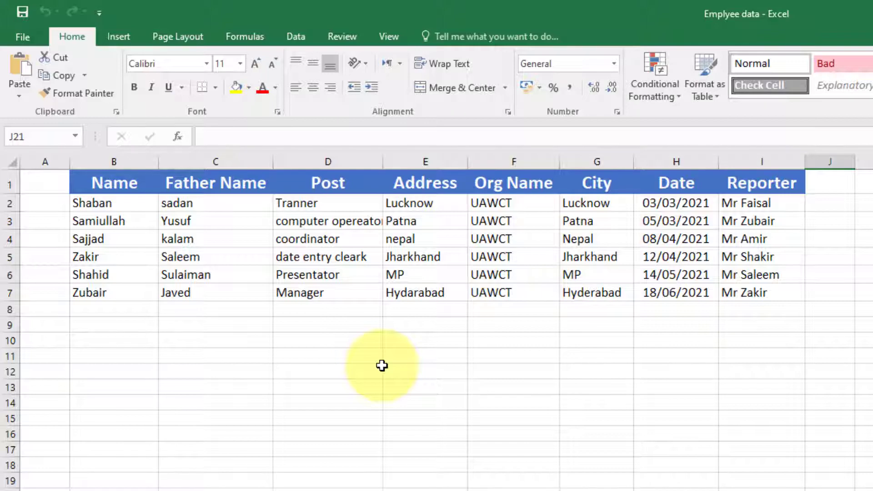
click(25, 36)
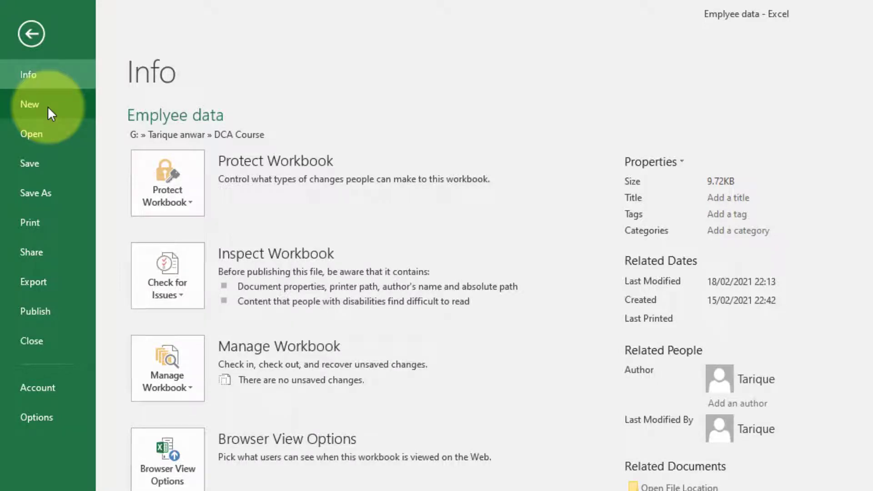
key(ctrl+n)
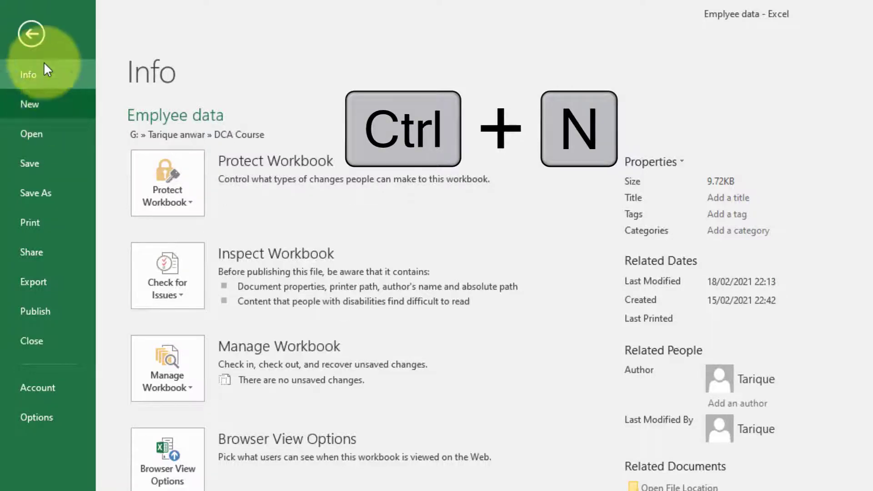
click(32, 35)
key(ctrl+n)
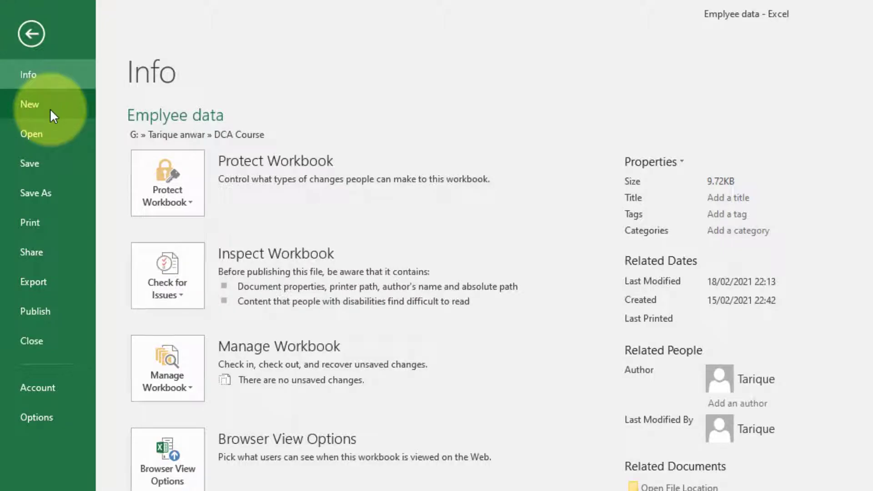
click(35, 37)
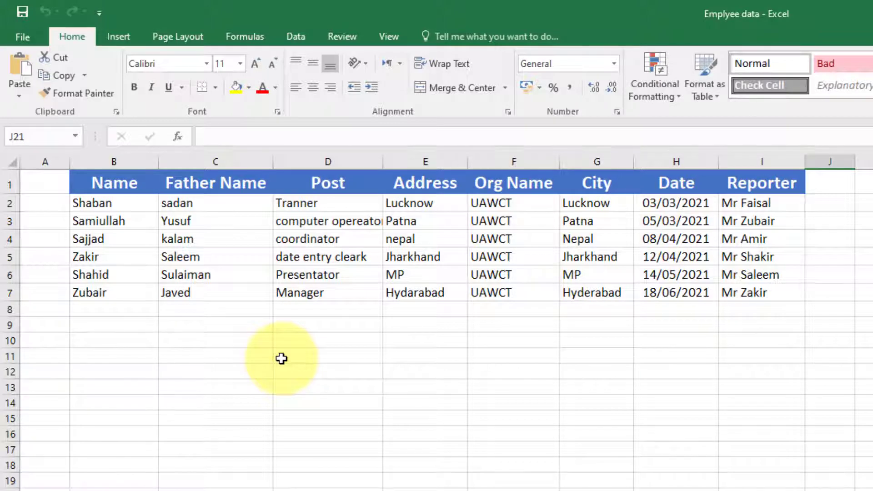
Create a blank workbook from the available new-file templates
click(25, 36)
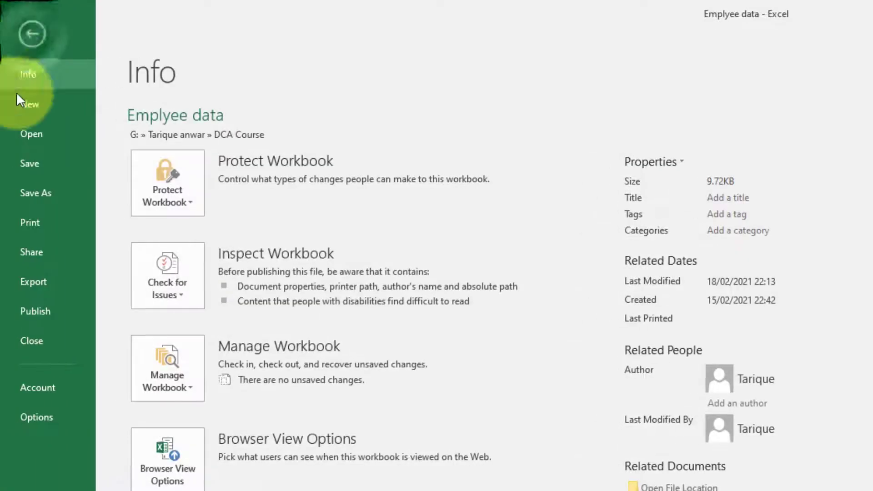
click(39, 99)
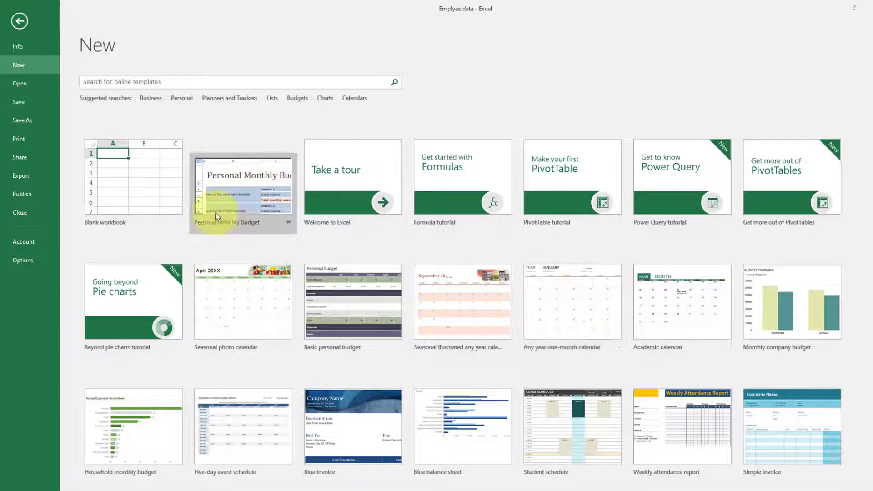
click(152, 184)
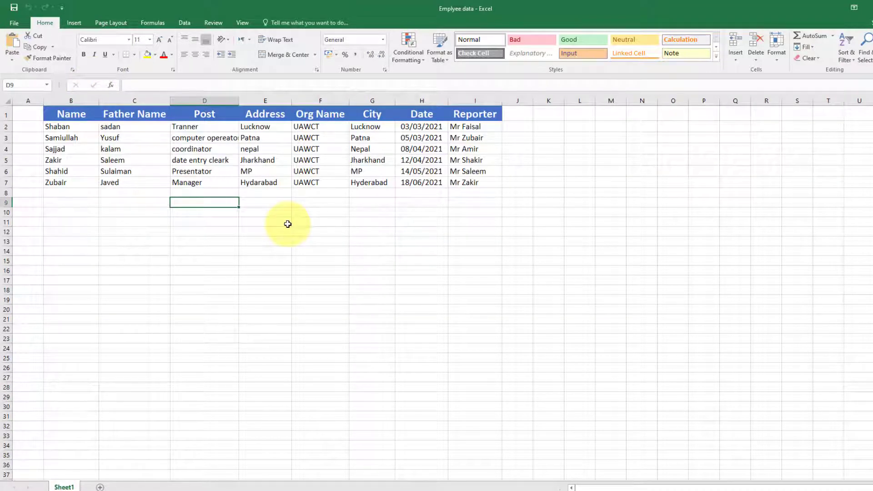
Create another blank workbook directly from the worksheet, and switch between Emplyee data and the new workbook
key(ctrl+n)
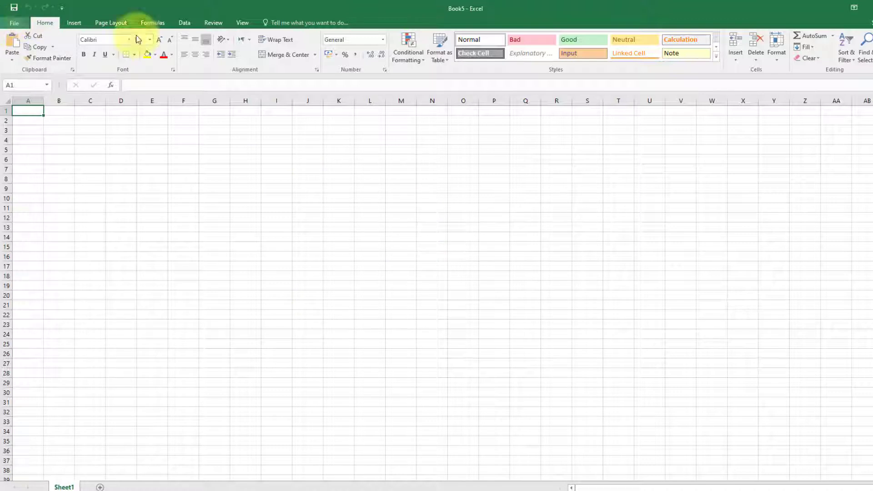
mouse_move(416, 490)
click(377, 475)
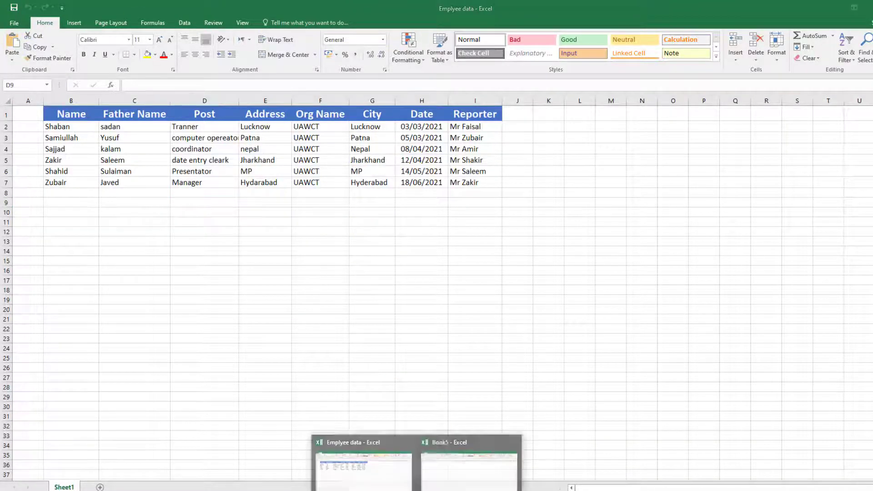
click(462, 473)
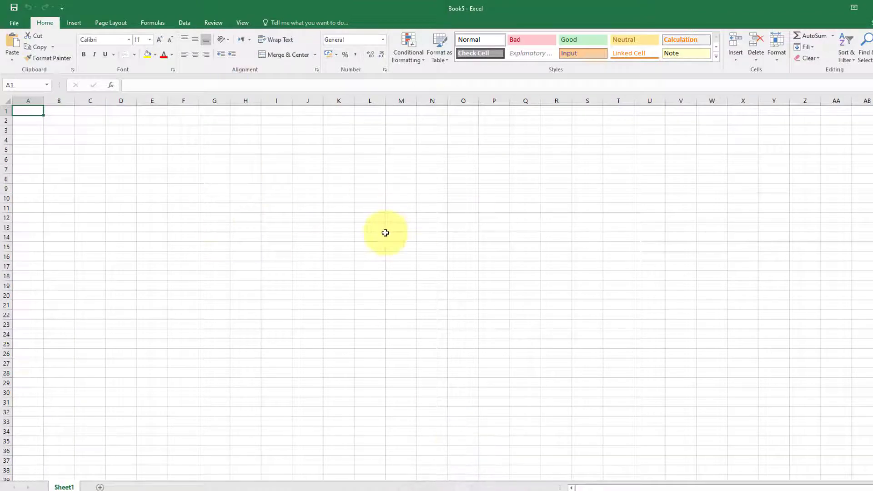
click(14, 23)
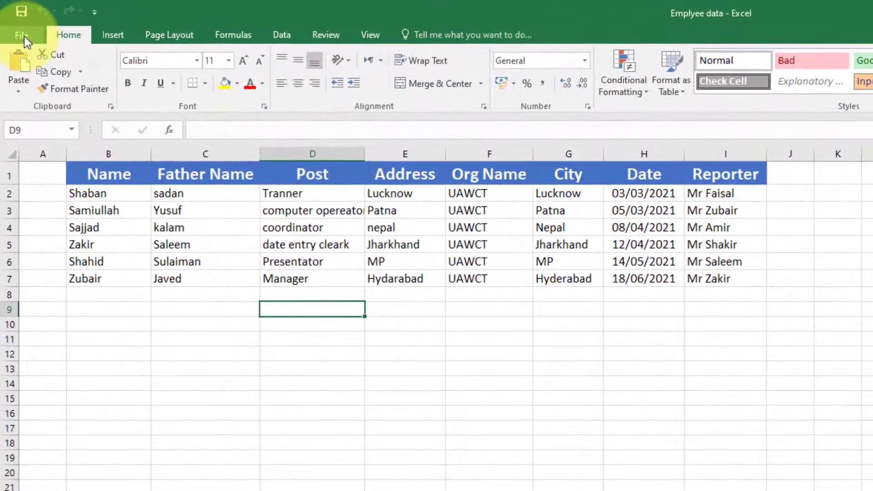
Browse for a file to open, select the Emplyee data workbook in the DCA Course folder, and cancel the Open dialog
click(24, 37)
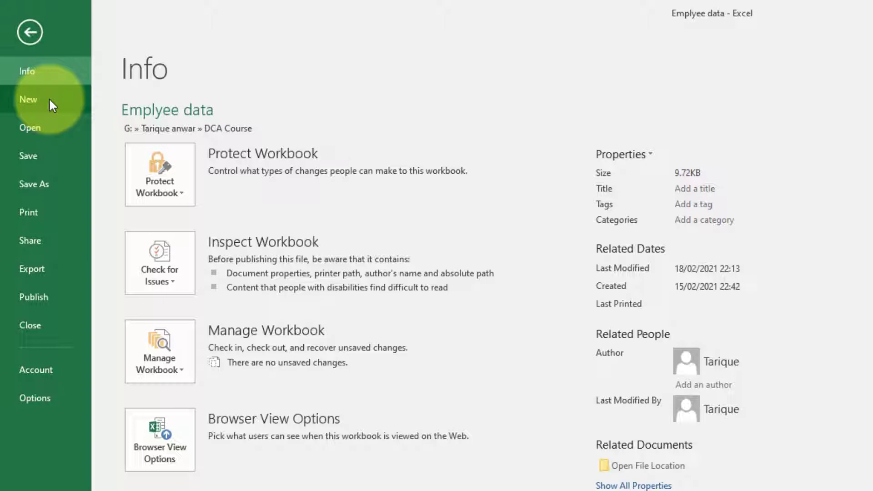
click(37, 129)
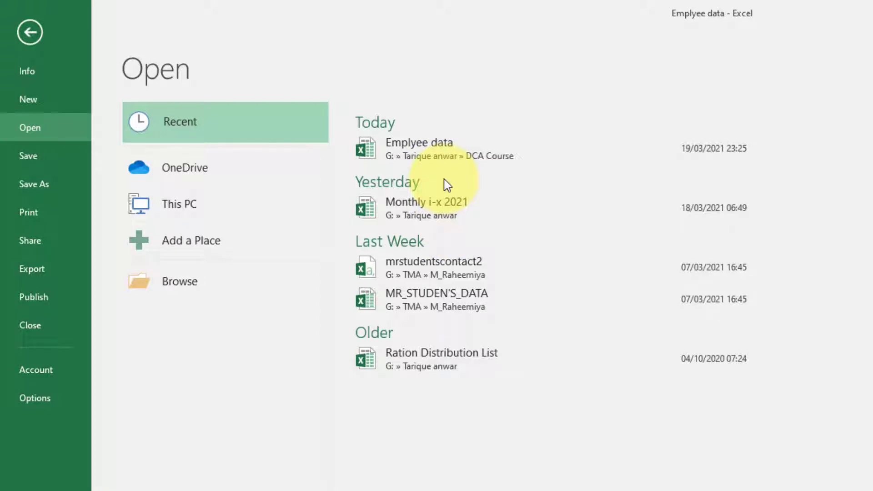
click(191, 286)
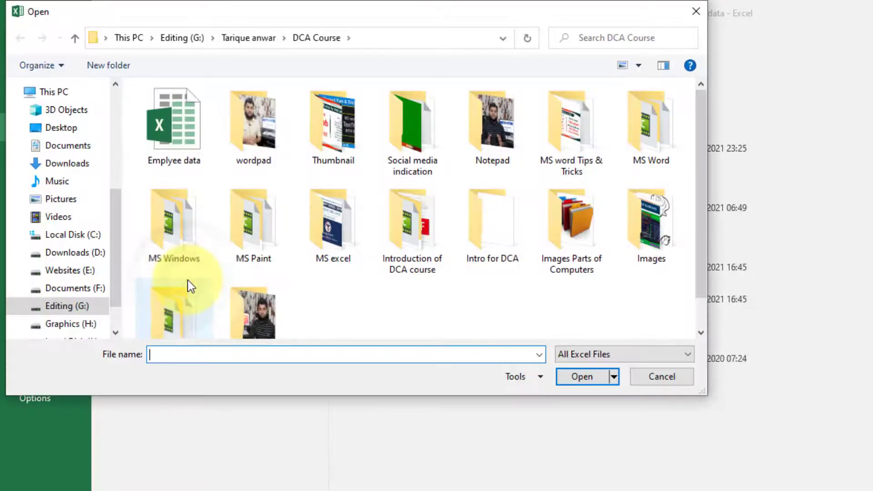
key(Escape)
click(216, 276)
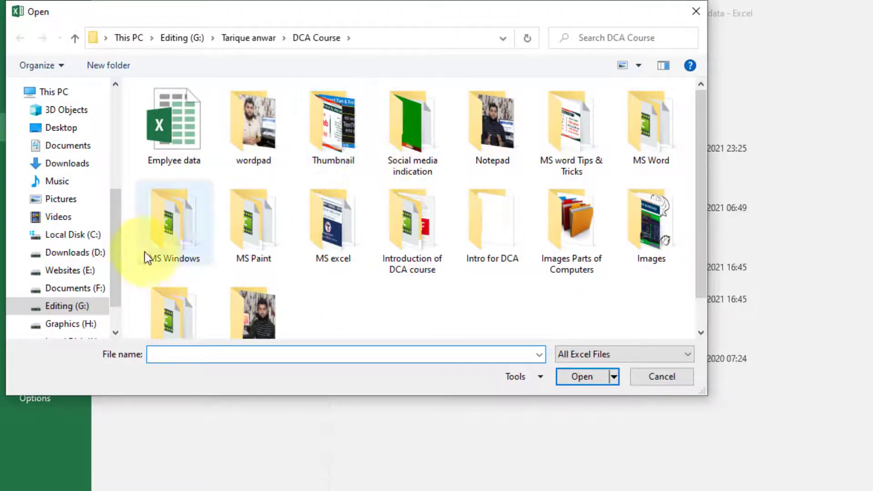
drag(118, 208, 119, 130)
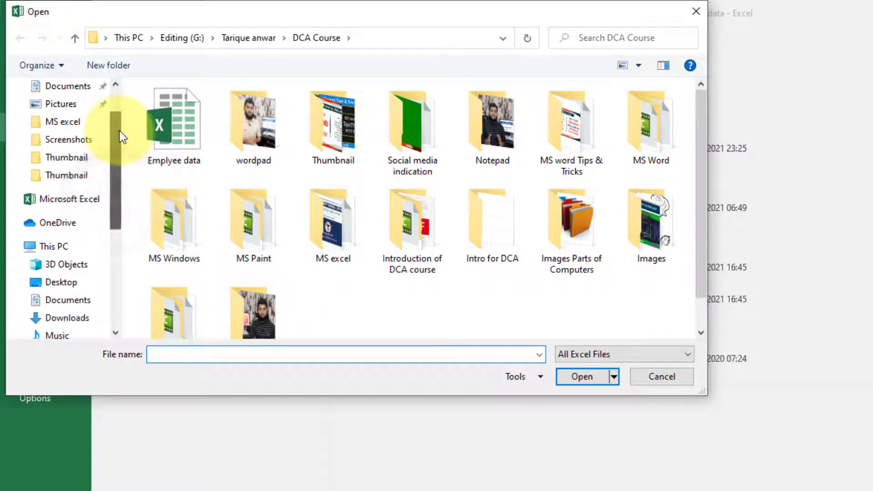
scroll(93, 212, down, 3)
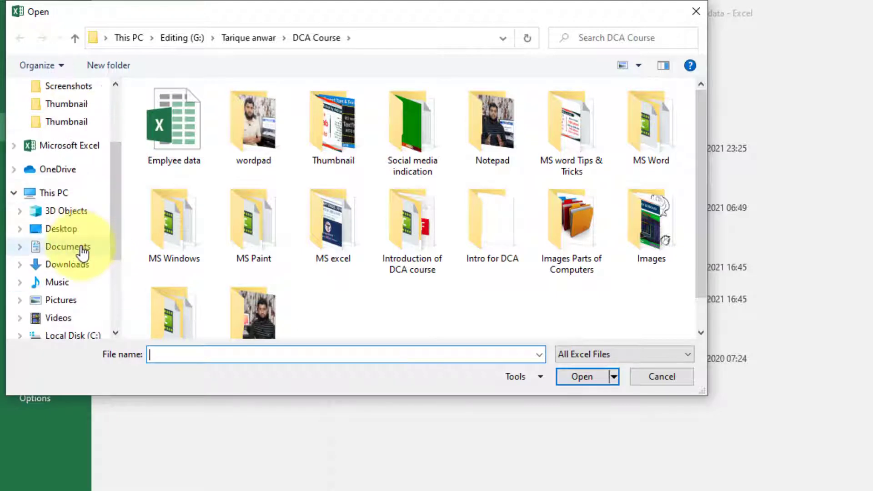
scroll(68, 253, down, 3)
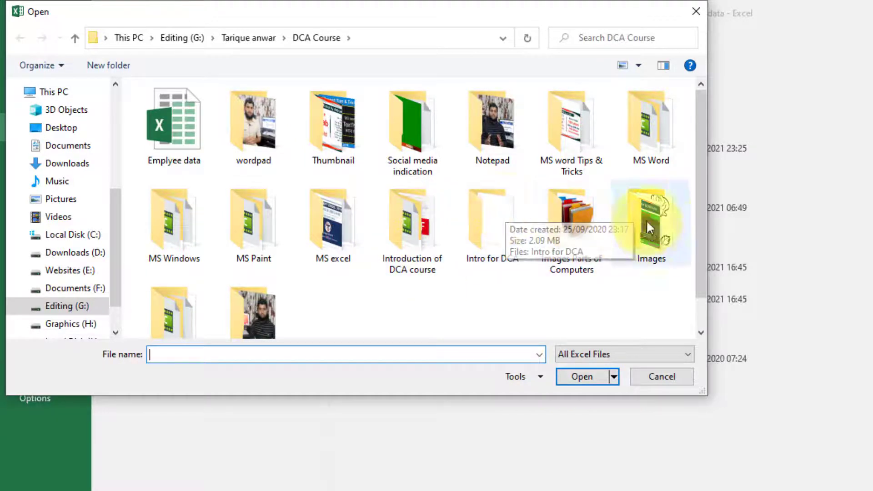
click(189, 129)
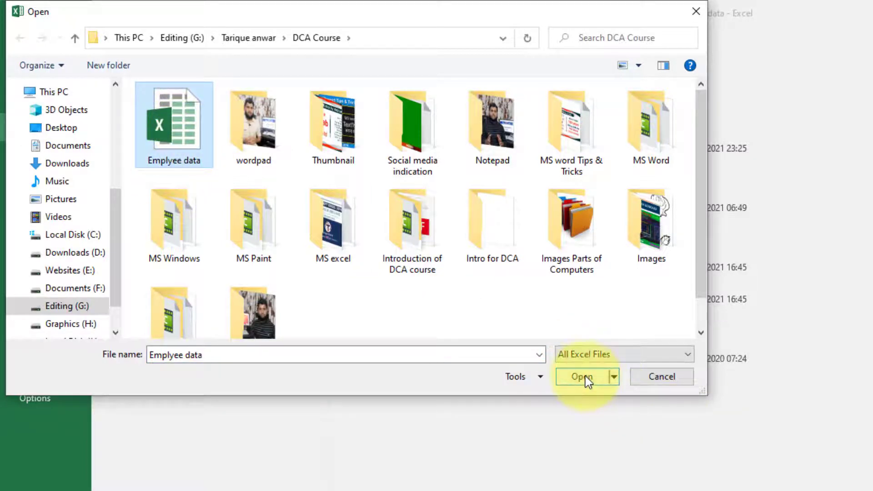
click(678, 383)
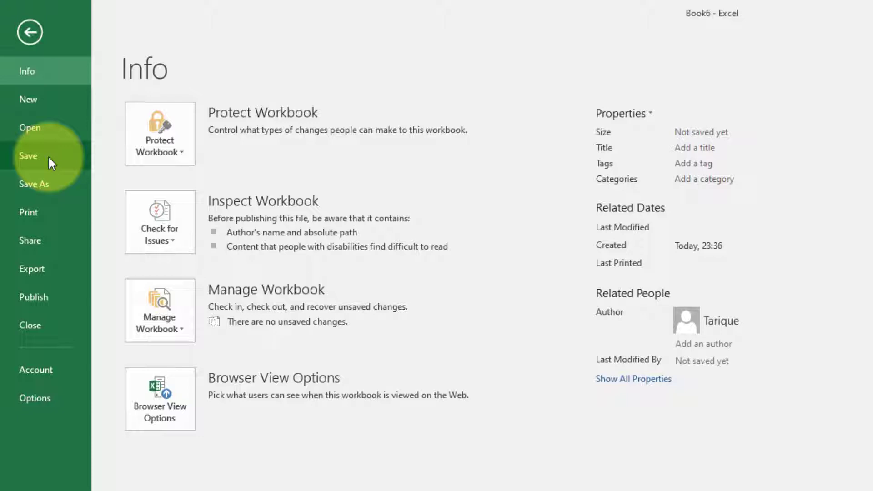
Start saving the unsaved workbook Book6, look through the drives and folders for a save location, and cancel the Save As dialog
key(ctrl+s)
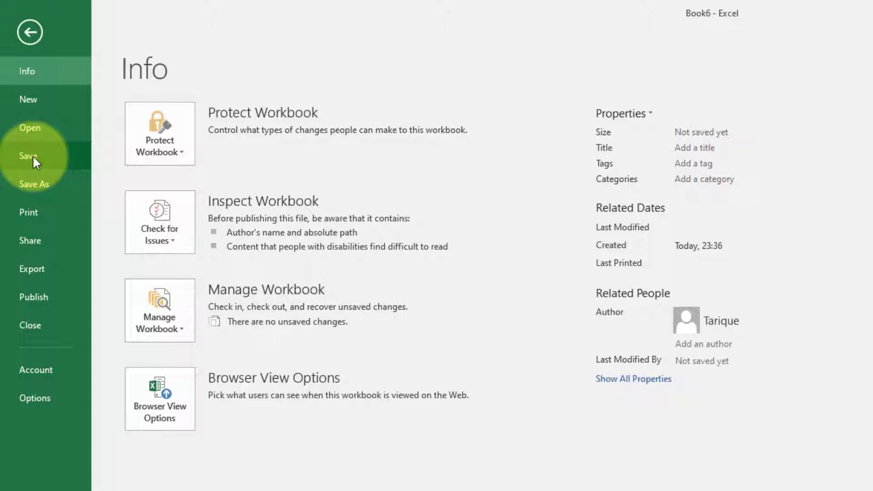
click(36, 31)
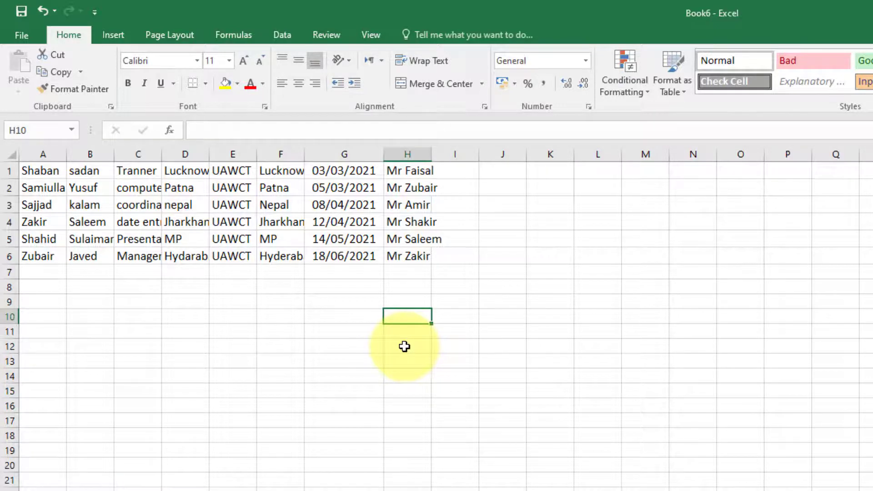
click(17, 35)
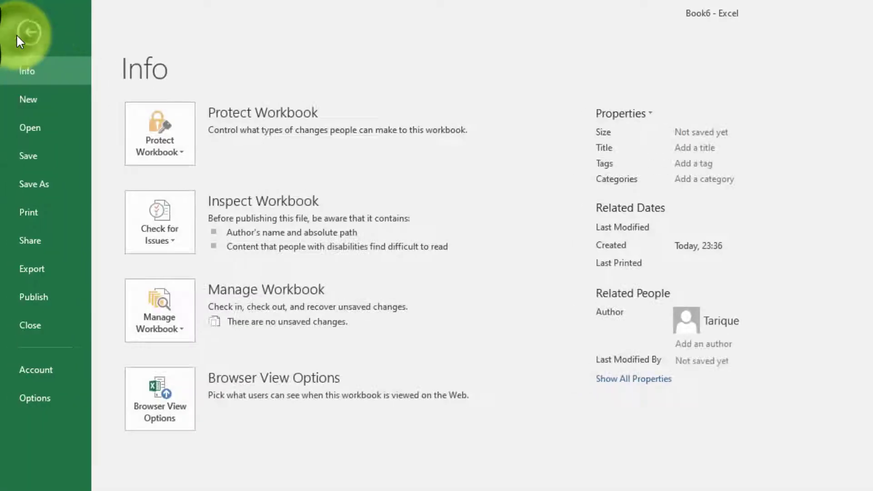
click(46, 154)
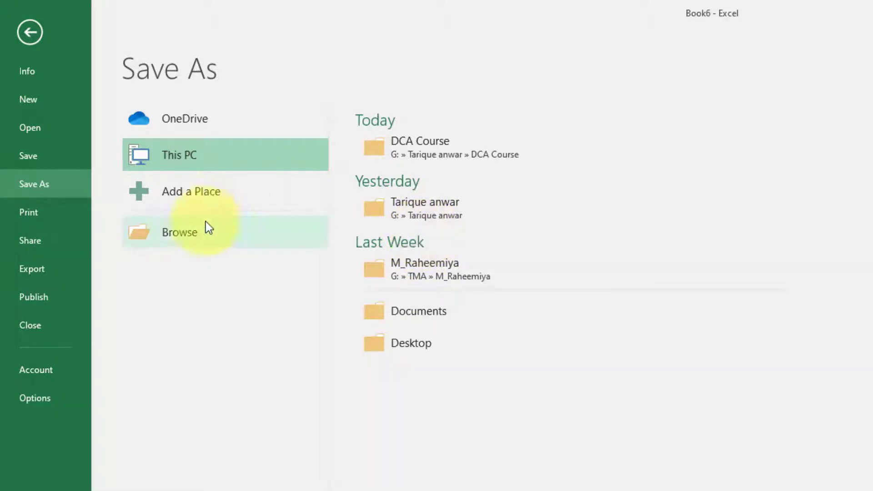
click(199, 235)
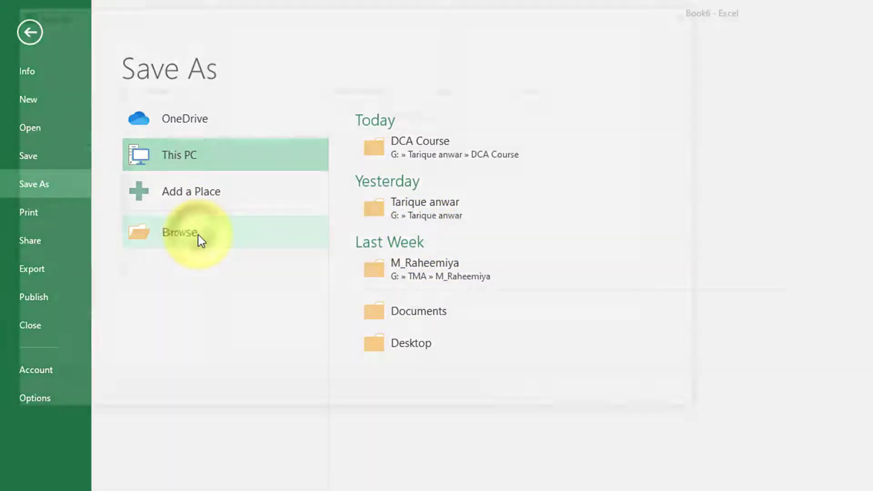
scroll(86, 177, down, 3)
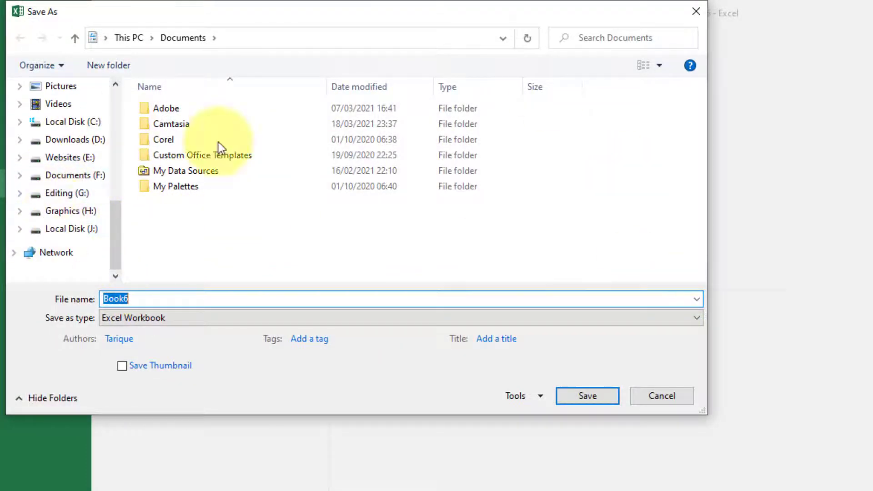
scroll(90, 214, up, 1)
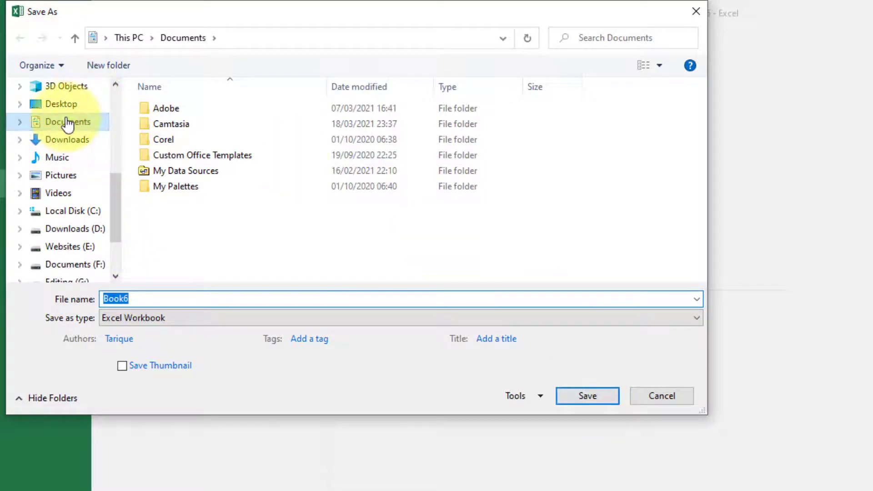
scroll(68, 204, down, 1)
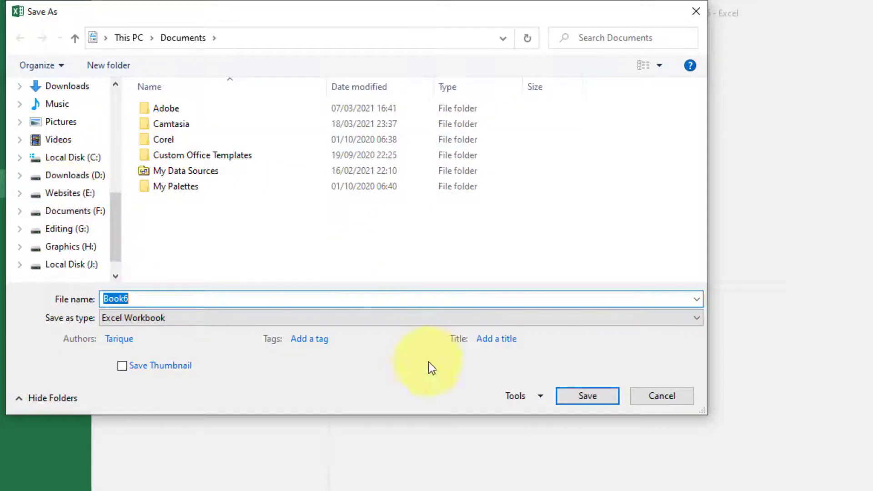
click(661, 396)
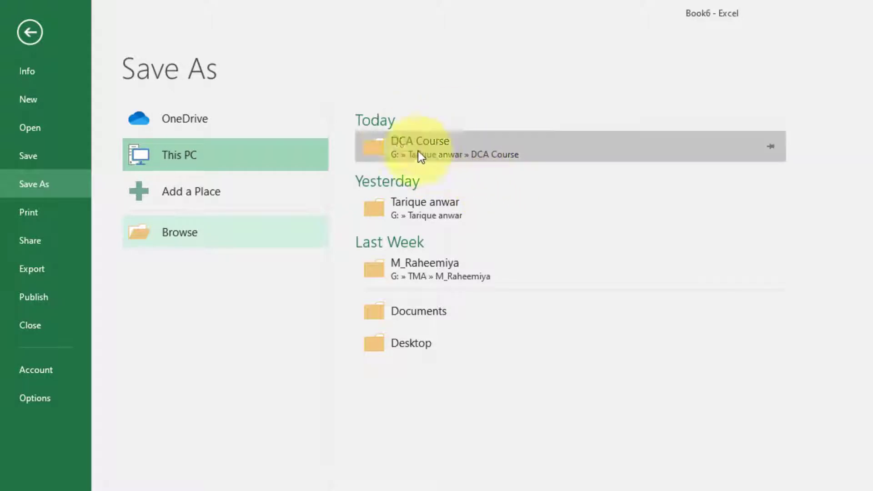
Start saving Book6 in the DCA Course folder, and cancel the Save As dialog
click(430, 149)
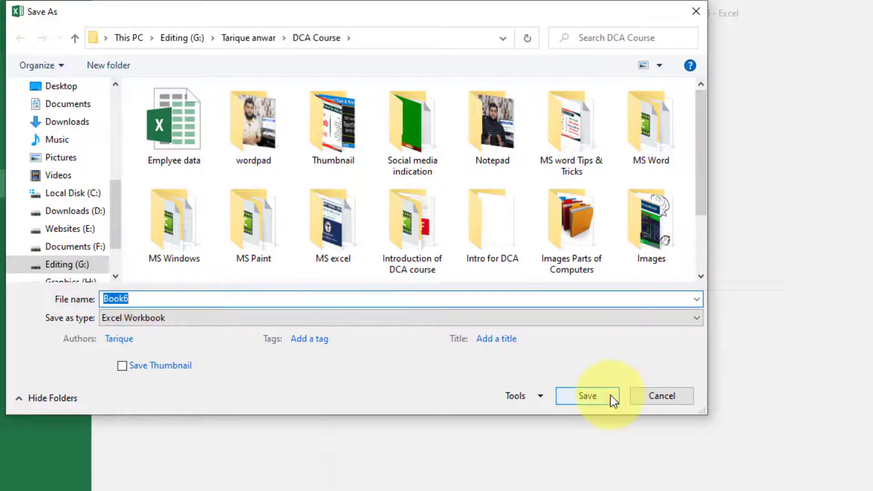
click(671, 398)
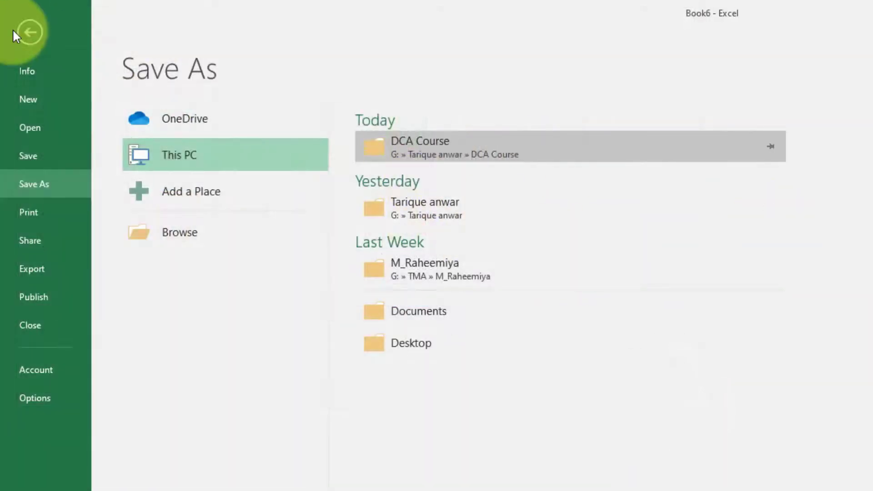
click(27, 71)
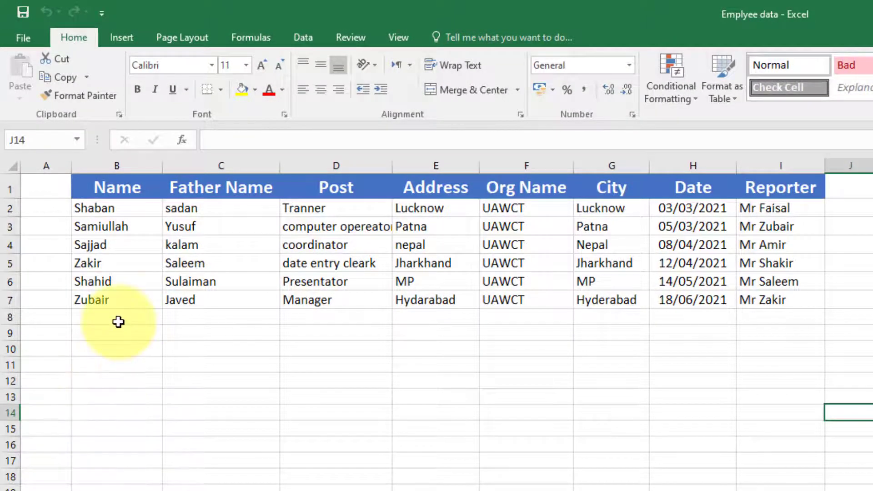
Save a copy of the Emplyee data workbook in the DCA Course folder under the name Emplyee data1
drag(117, 321, 146, 455)
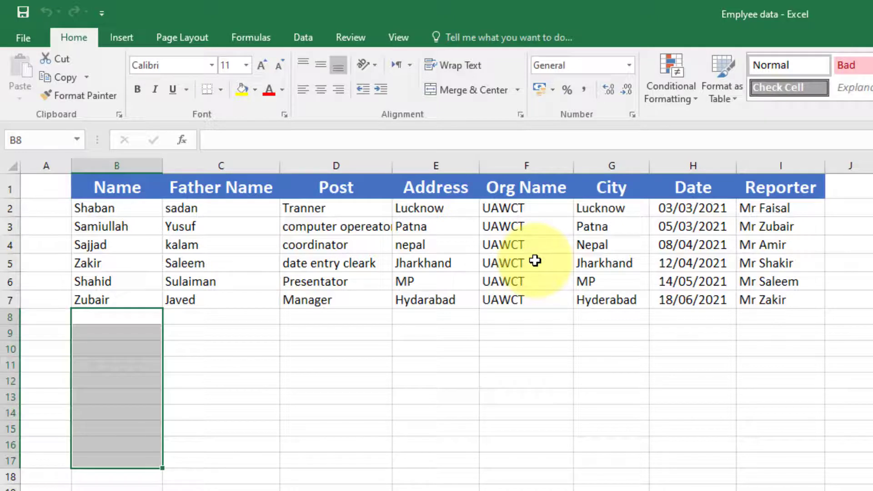
click(455, 278)
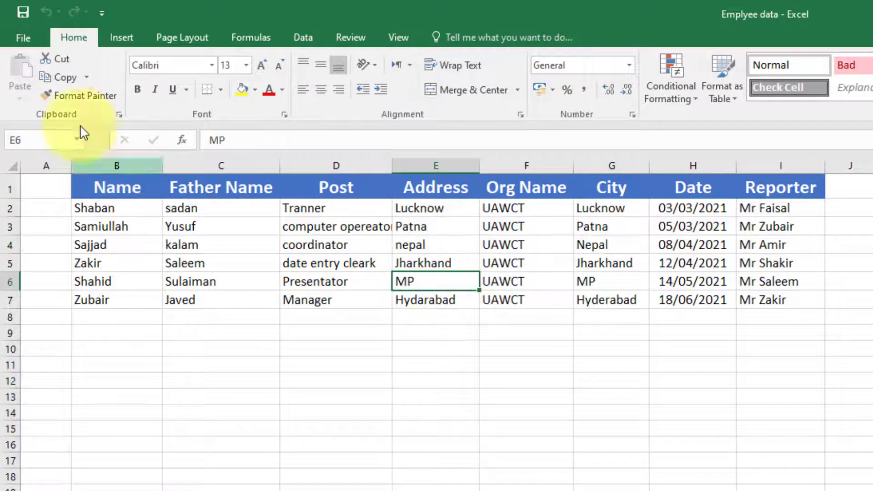
click(25, 29)
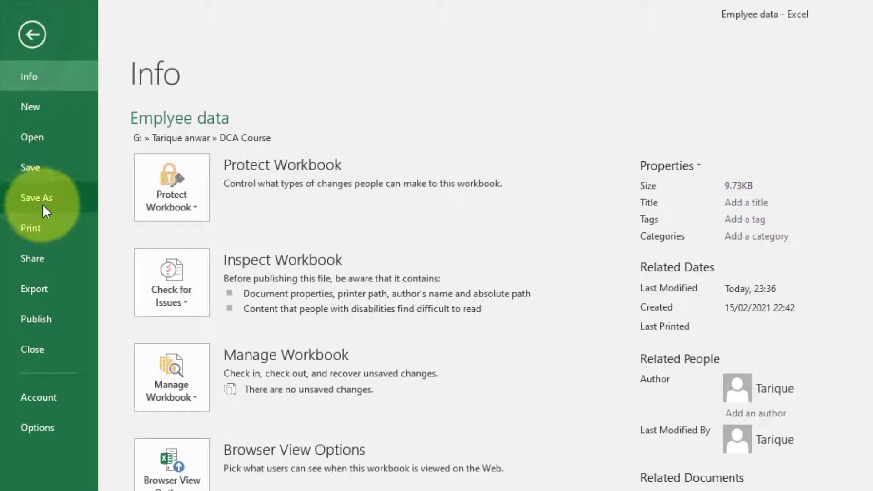
click(54, 198)
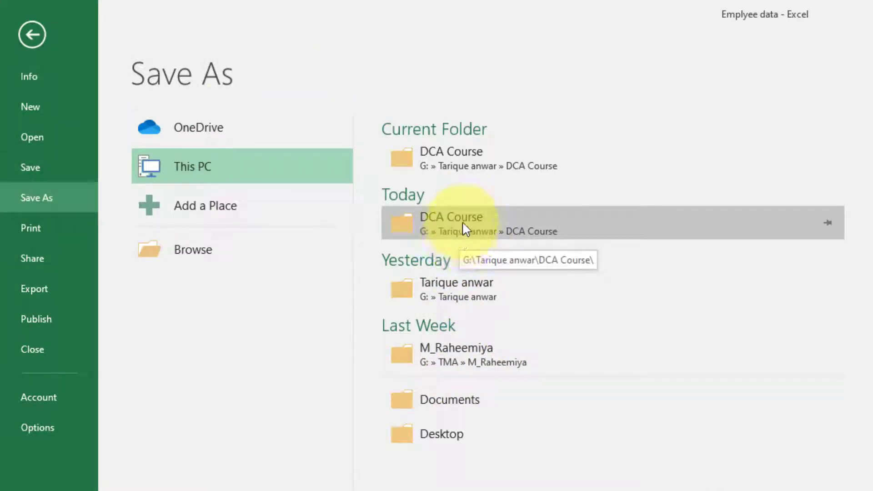
click(461, 233)
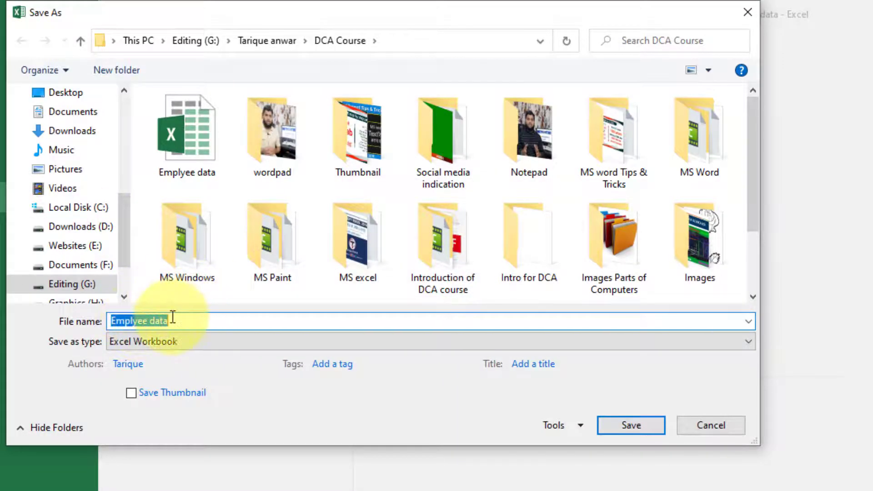
click(188, 321)
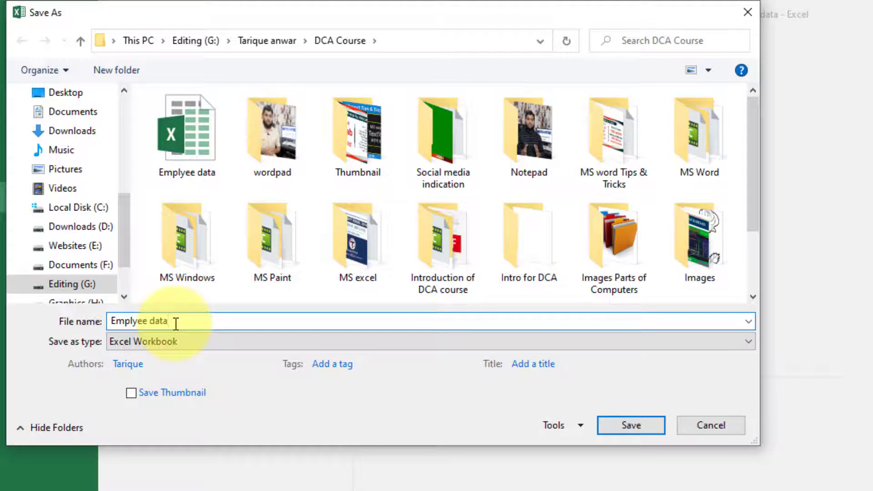
text(1)
click(622, 434)
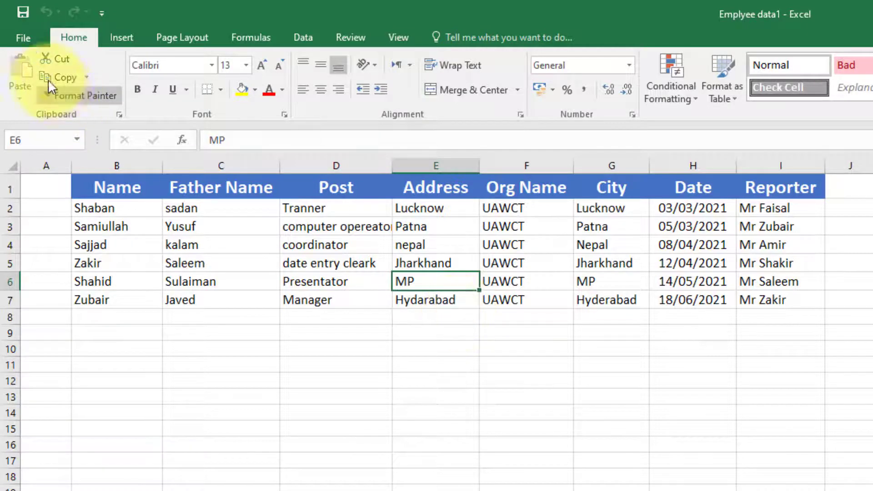
click(25, 37)
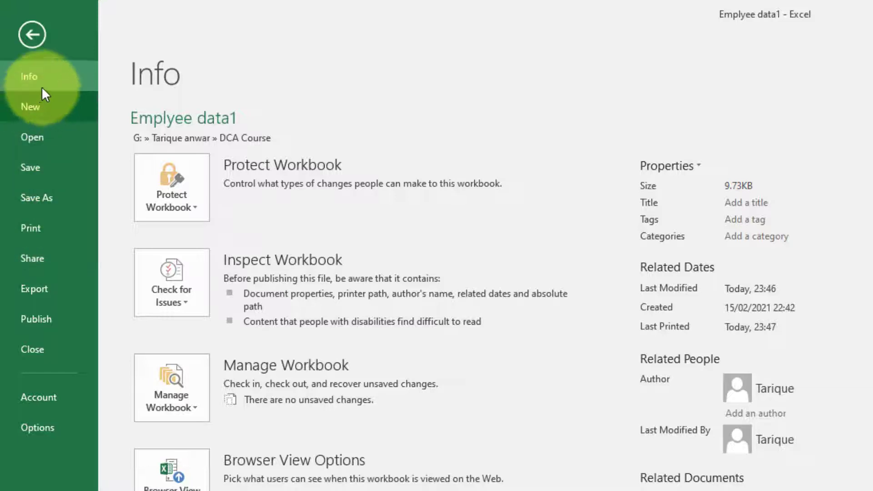
click(33, 41)
click(450, 444)
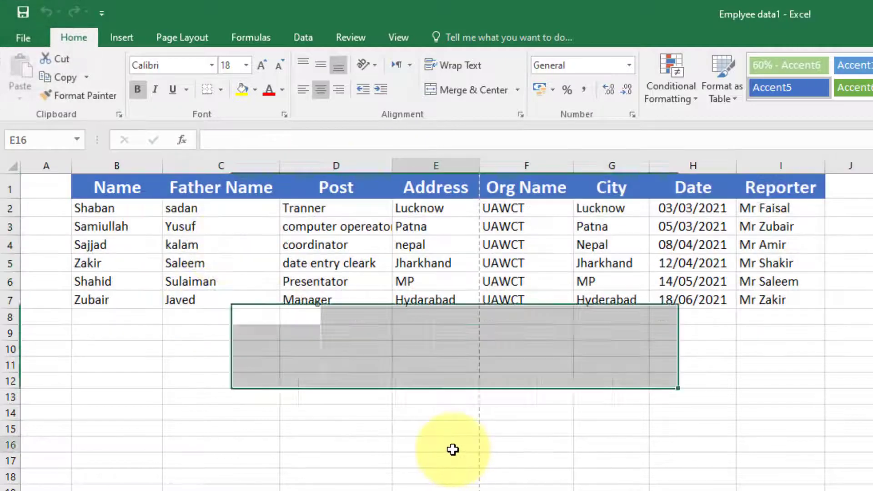
Select the employee table in B1:I9, view its print settings and the available printers, and return to the worksheet
drag(78, 189, 814, 333)
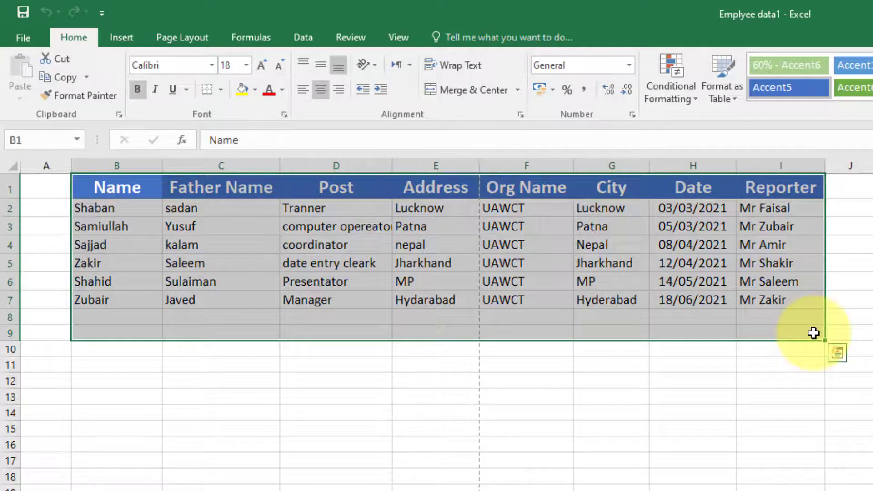
click(19, 40)
click(48, 232)
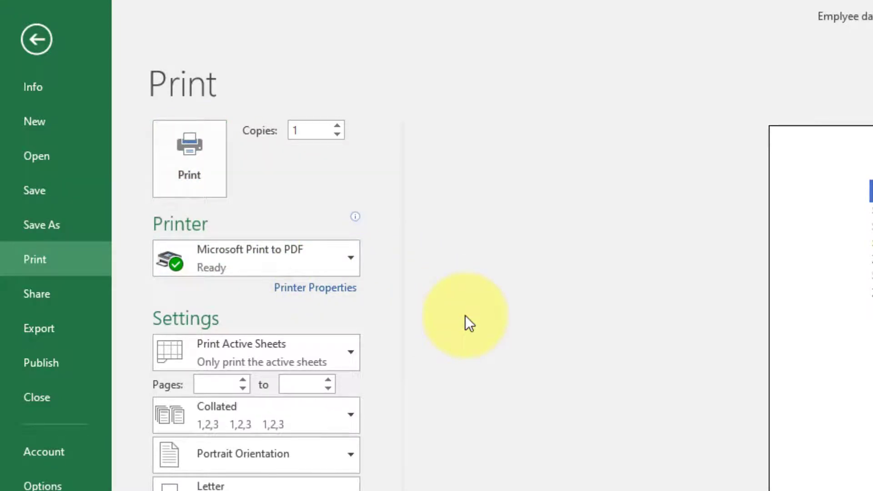
click(334, 260)
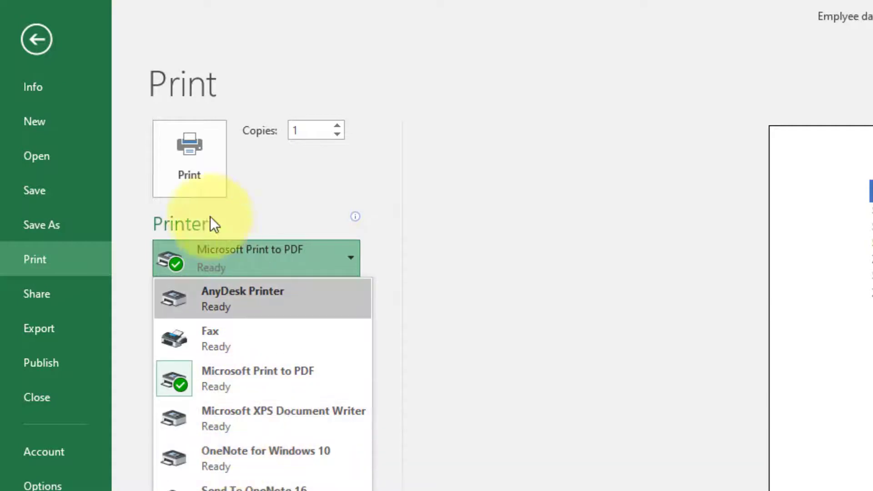
click(190, 175)
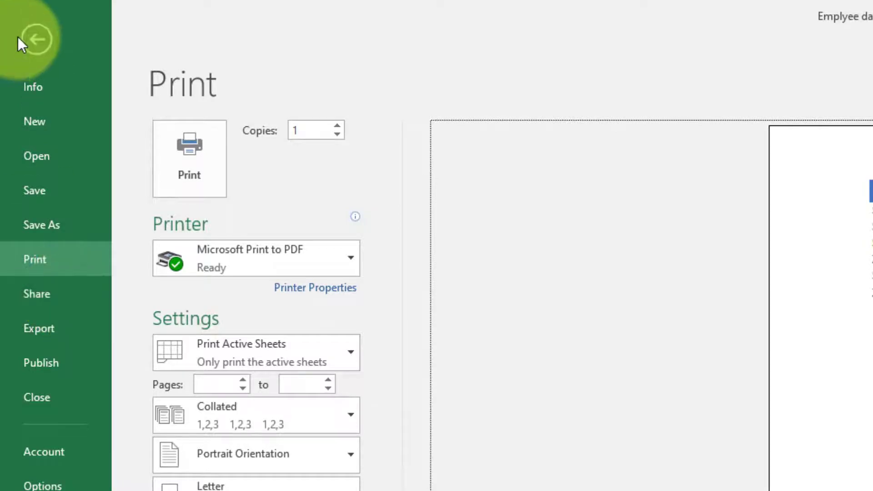
click(37, 39)
click(463, 434)
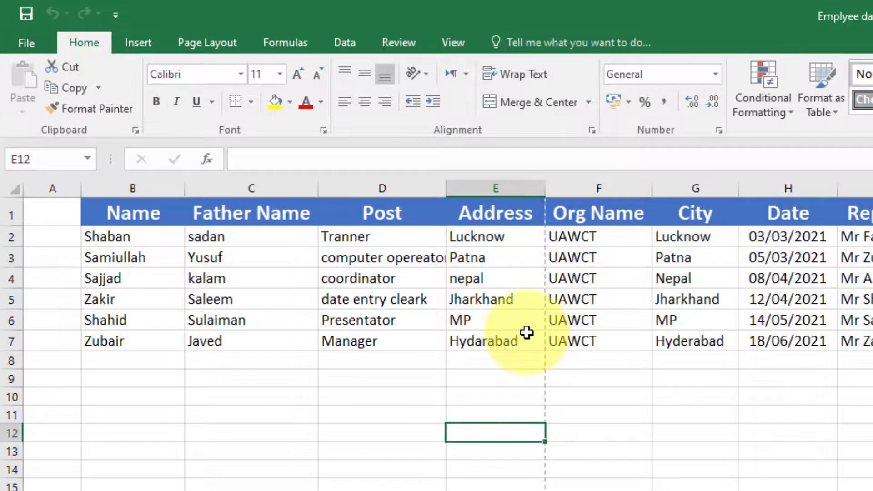
View the options for sharing Emplyee data1 with people and saving it to the cloud
click(15, 40)
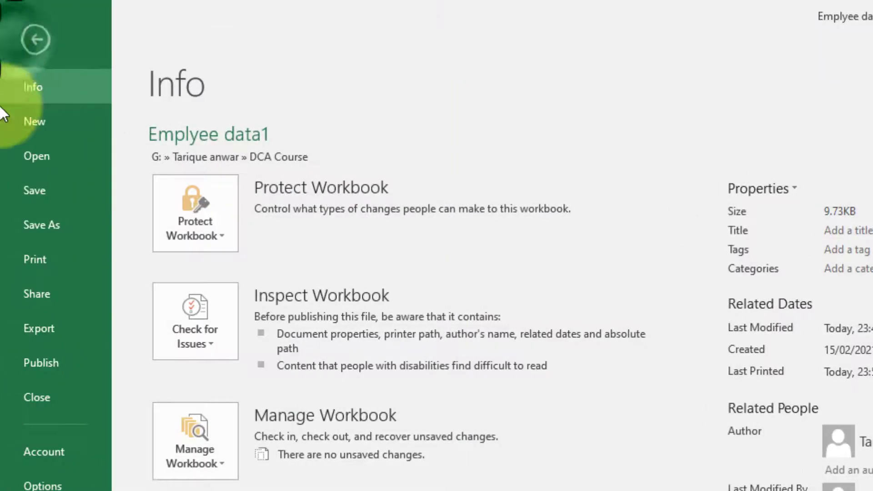
click(56, 303)
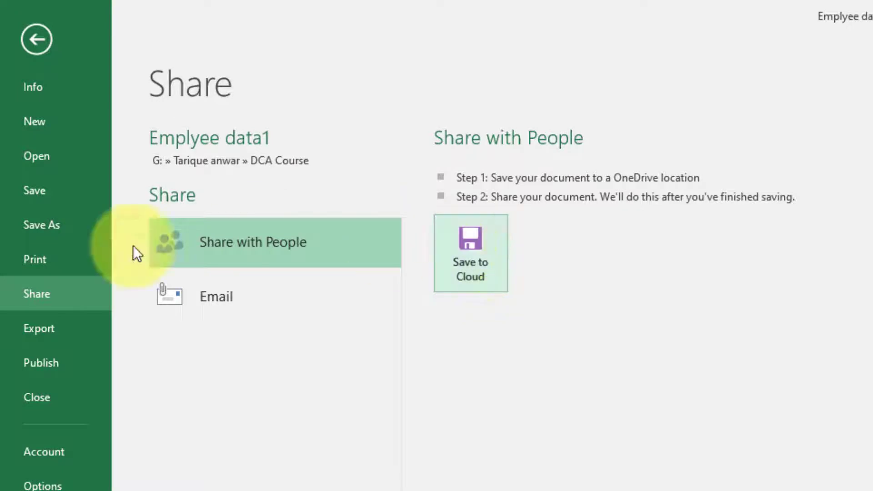
click(473, 267)
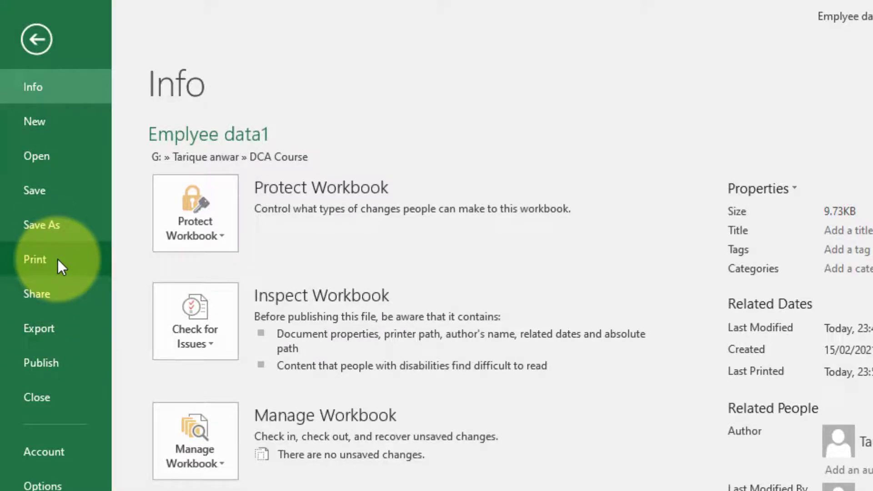
Start exporting Emplyee data1 to the DCA Course folder with PDF as the file type
click(63, 331)
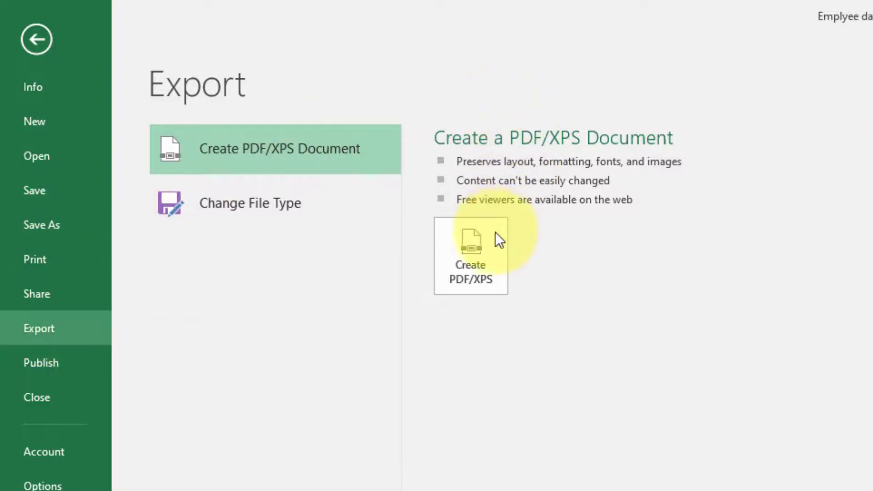
click(476, 256)
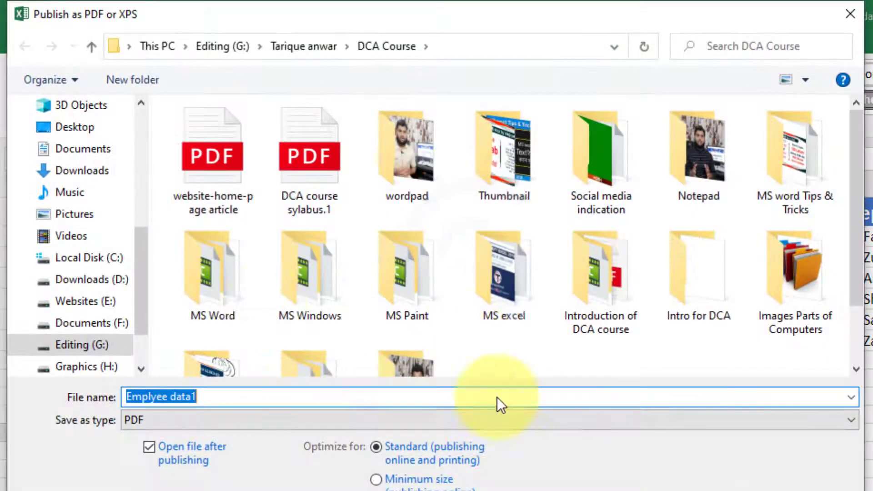
click(142, 422)
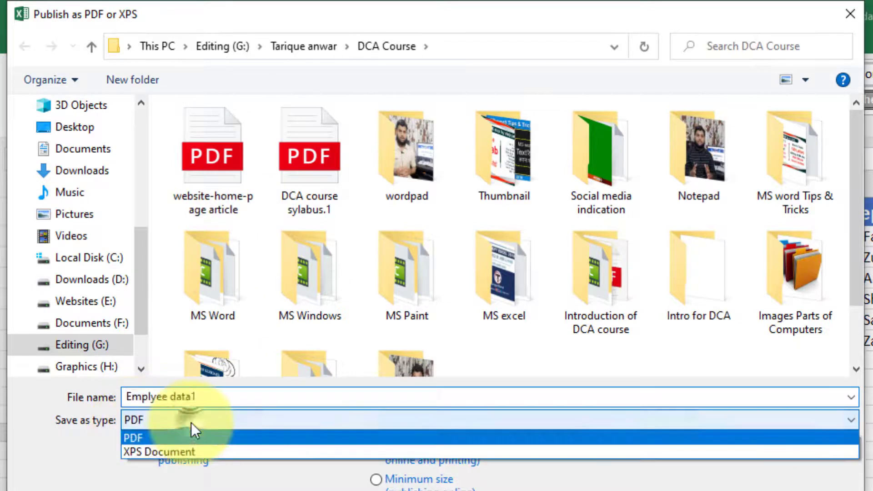
click(150, 435)
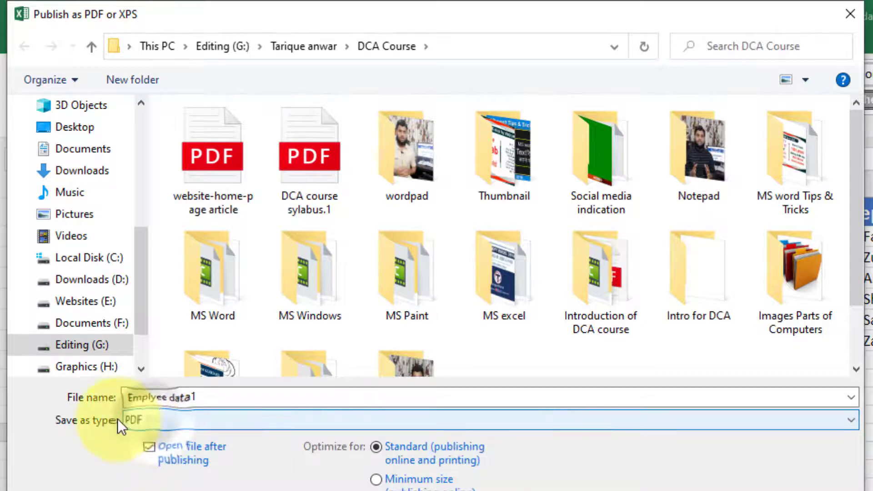
click(207, 396)
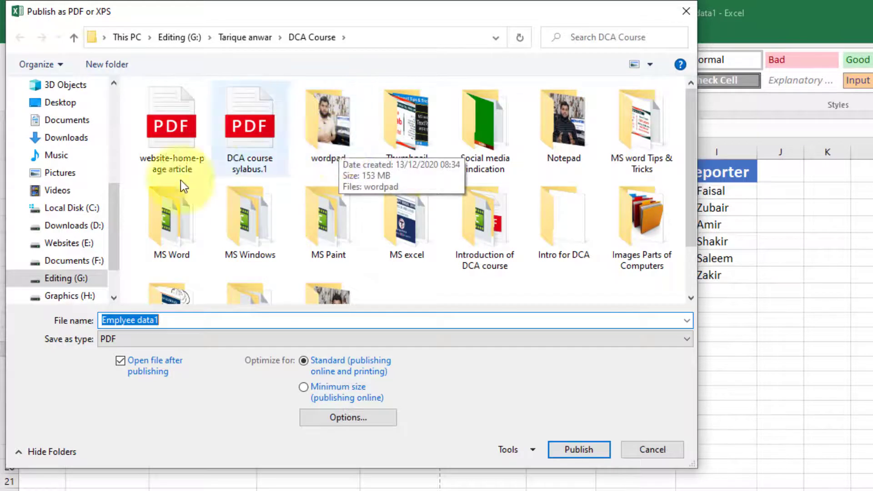
Switch the export file type to XPS Document, and set it back to PDF
click(221, 339)
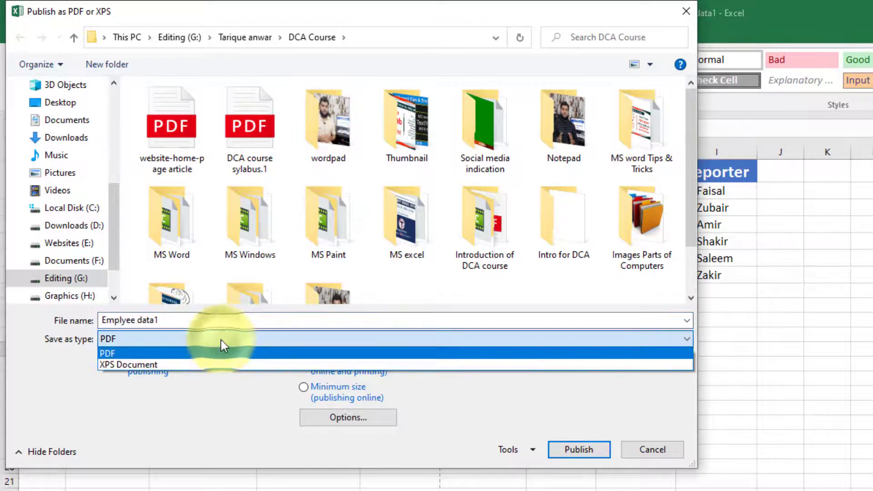
click(125, 363)
click(163, 320)
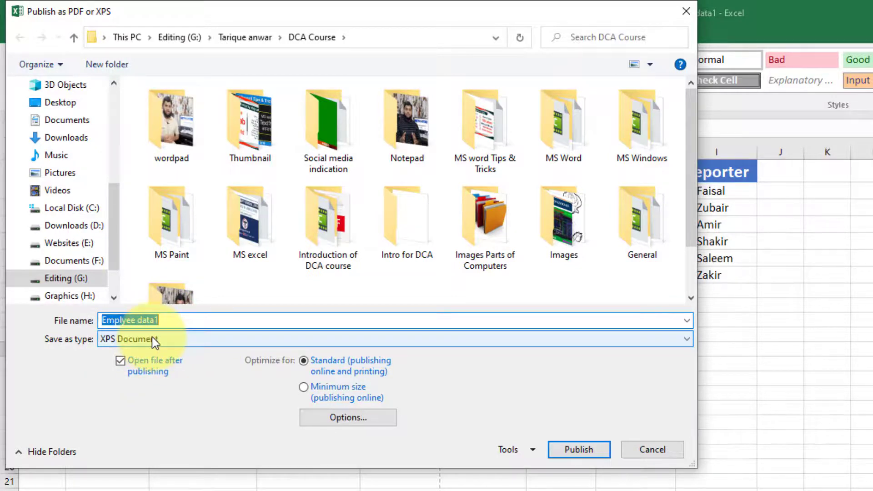
click(198, 339)
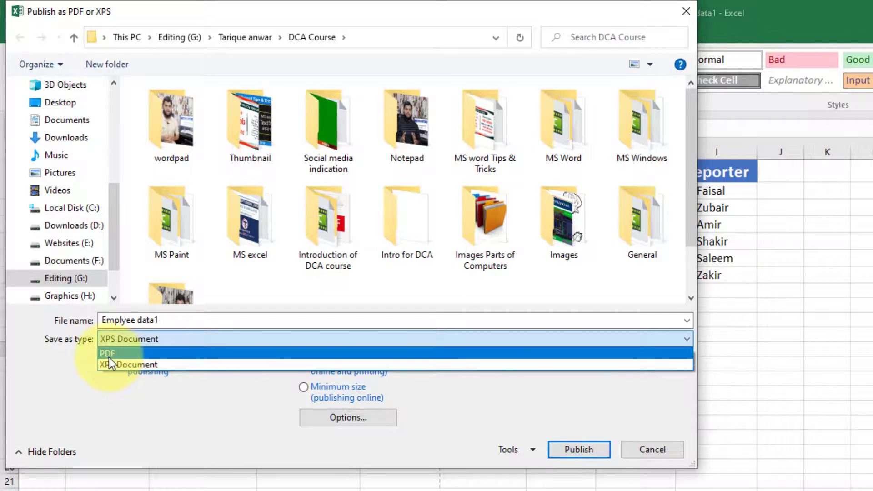
click(111, 354)
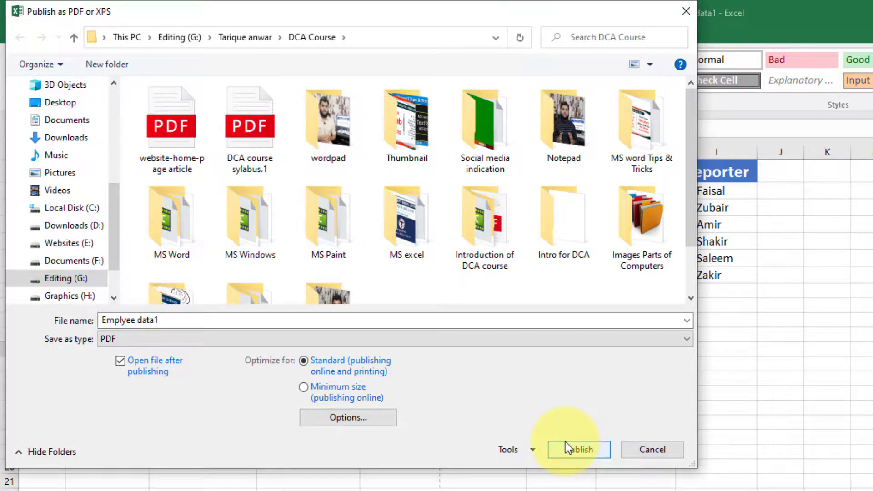
Set the export file type to XPS Document, and close the dialog without publishing
click(466, 344)
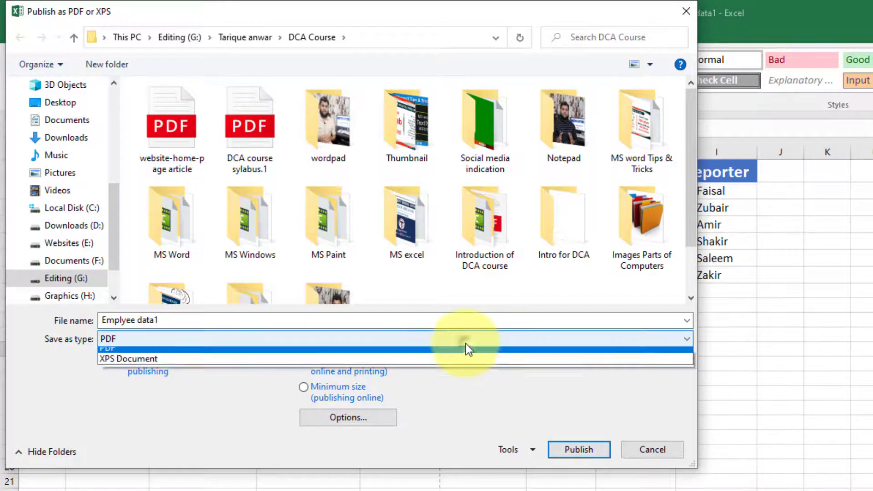
click(165, 359)
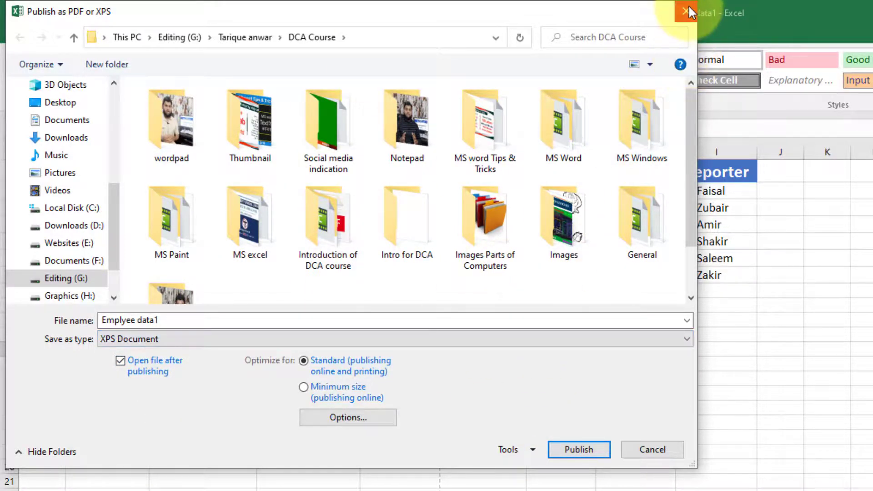
click(686, 11)
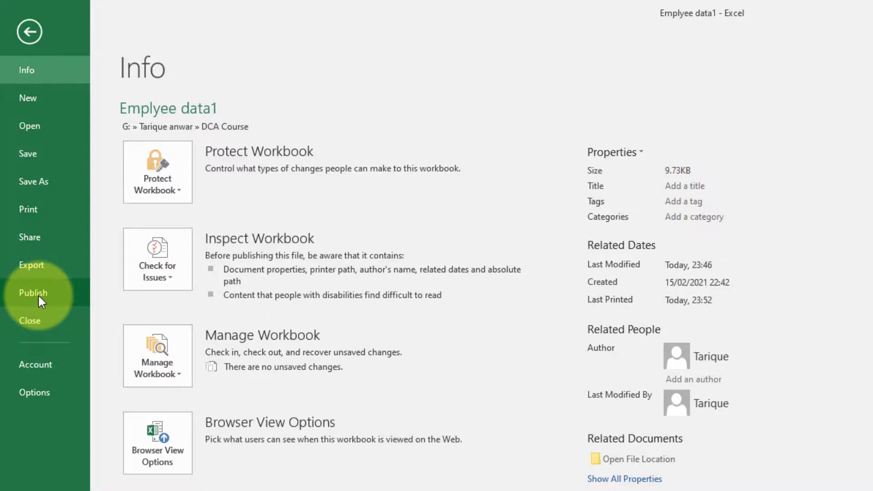
View the options for publishing the workbook to Power BI, and close the Emplyee data1 workbook
click(38, 294)
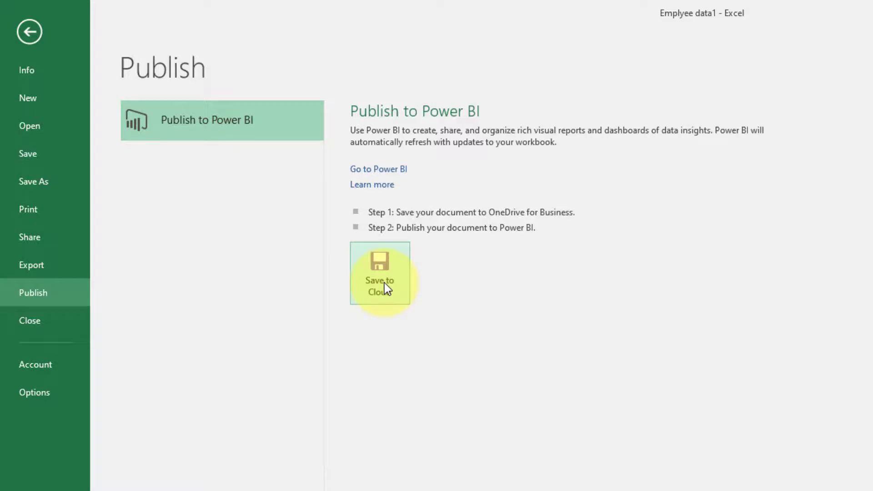
click(26, 70)
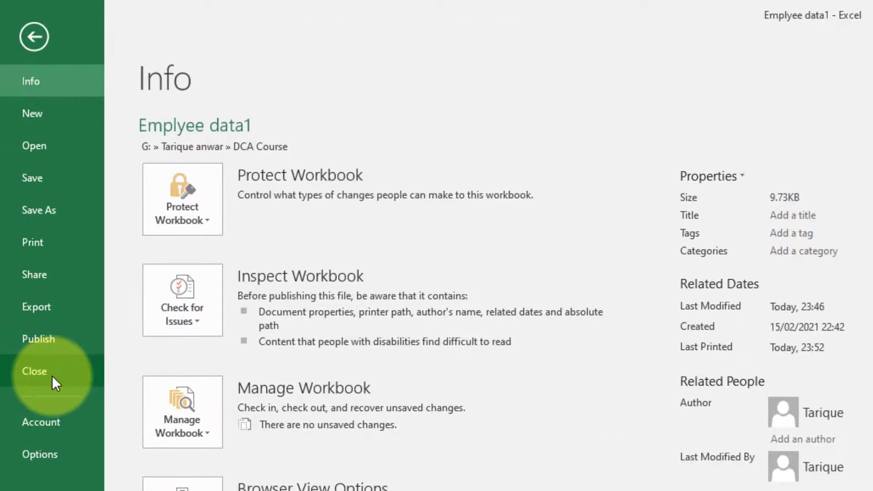
click(34, 35)
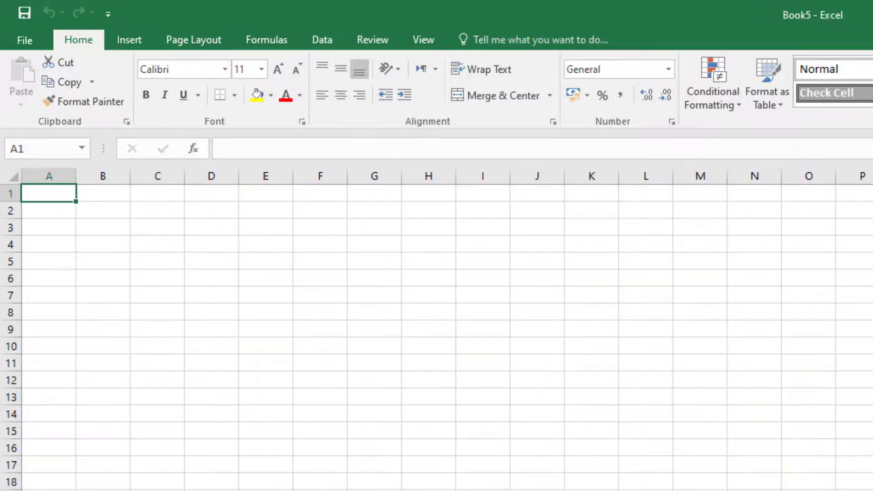
Copy the range B4:I8 from Emplyee data1 into Book5 starting at cell A1, and widen column G
key(alt+Tab)
drag(79, 268, 824, 336)
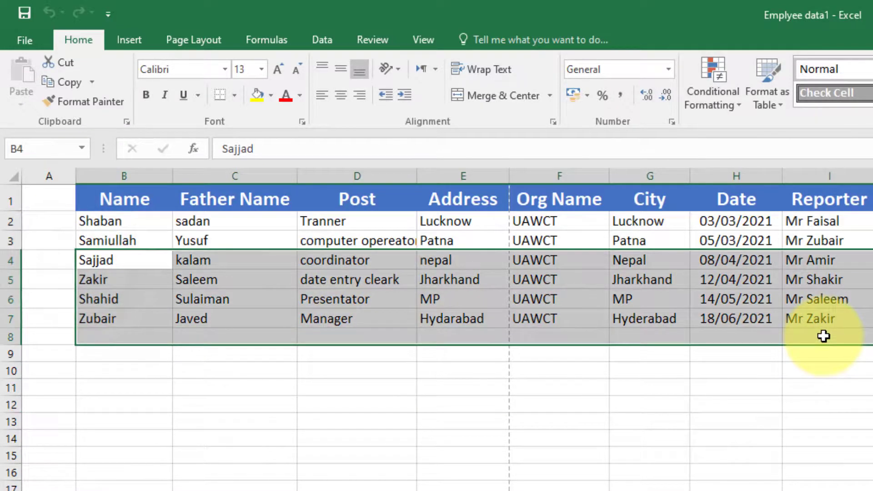
key(ctrl+c)
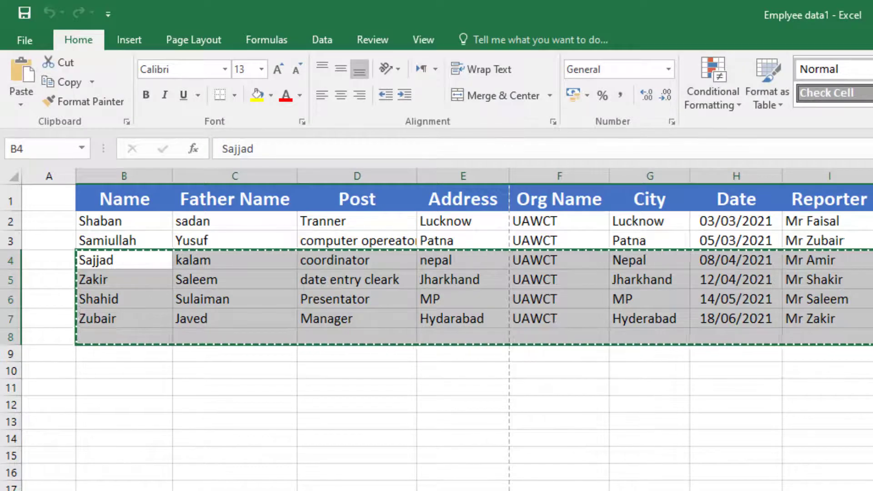
key(alt+Tab)
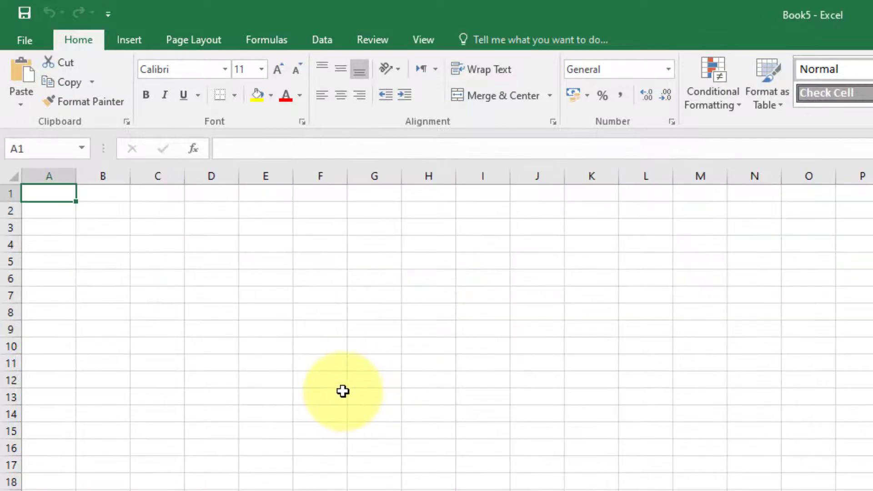
key(ctrl+v)
click(483, 413)
drag(401, 176, 425, 176)
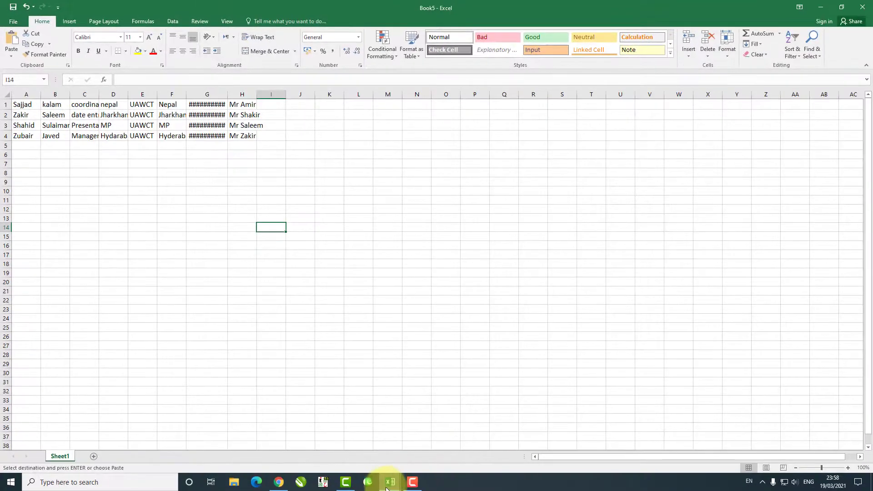
Switch to Book5, create a new blank workbook from there, and preview the open workbook windows
mouse_move(389, 480)
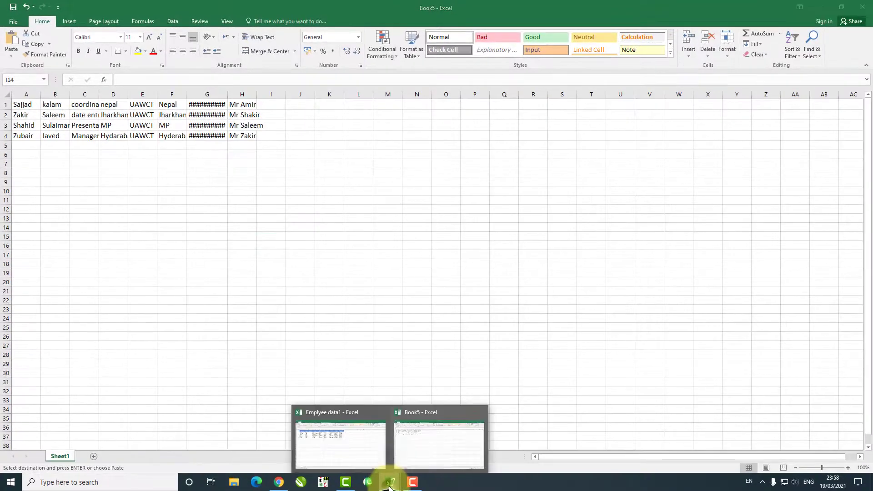
click(420, 433)
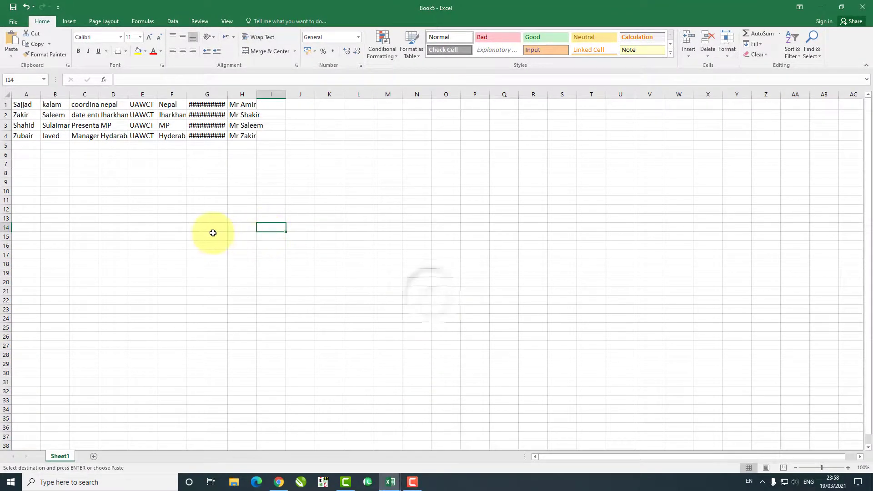
key(ctrl+n)
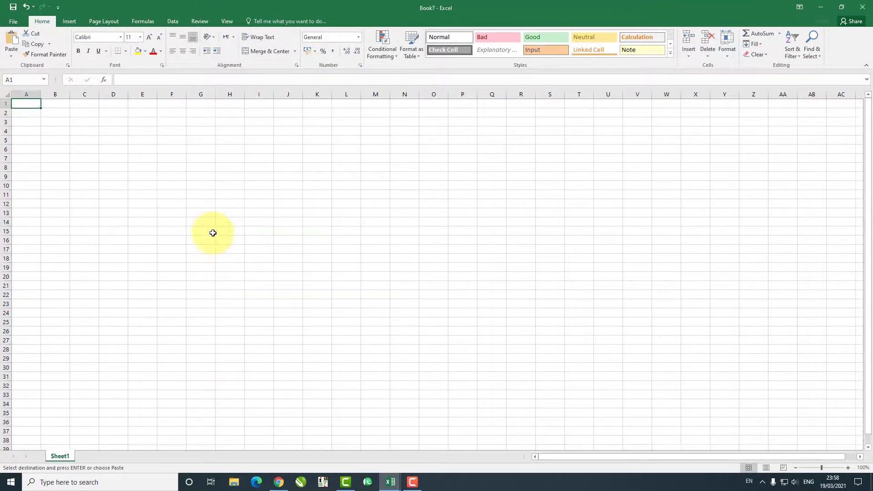
click(222, 213)
mouse_move(390, 480)
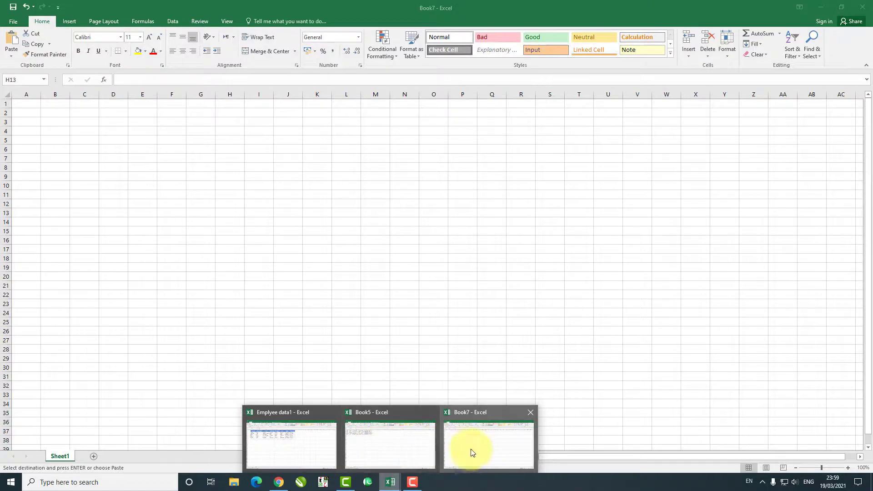
mouse_move(284, 439)
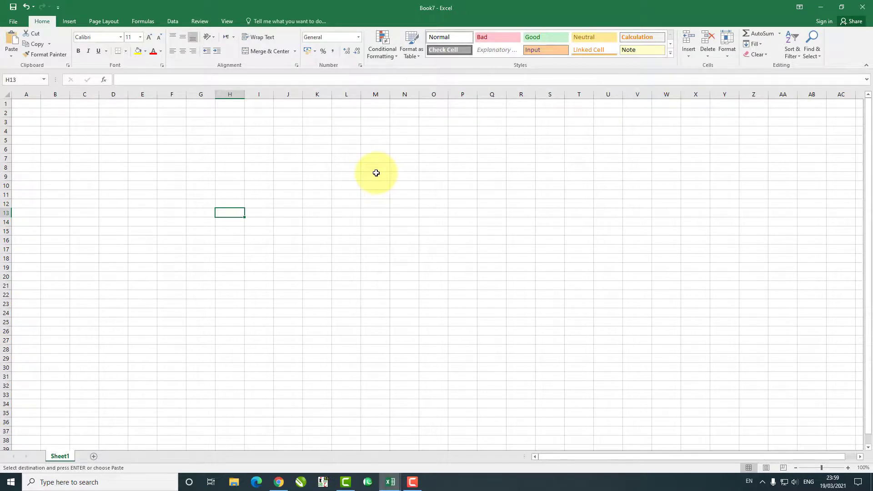
click(14, 21)
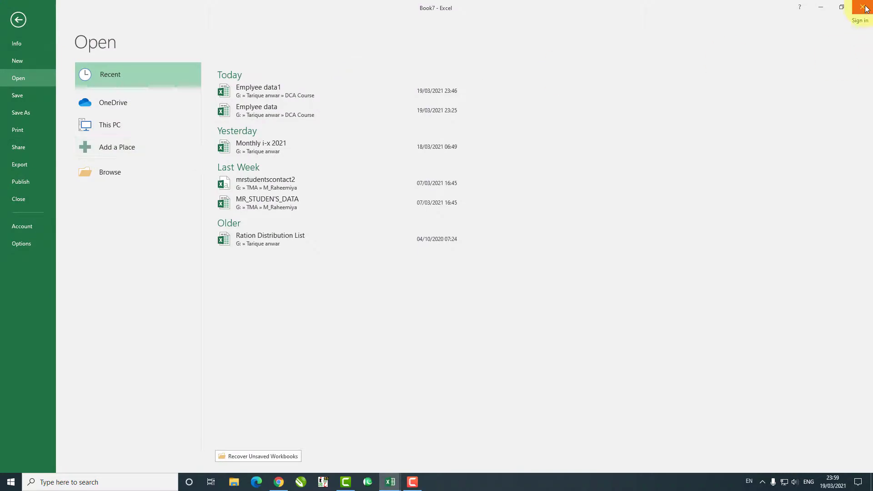
click(24, 23)
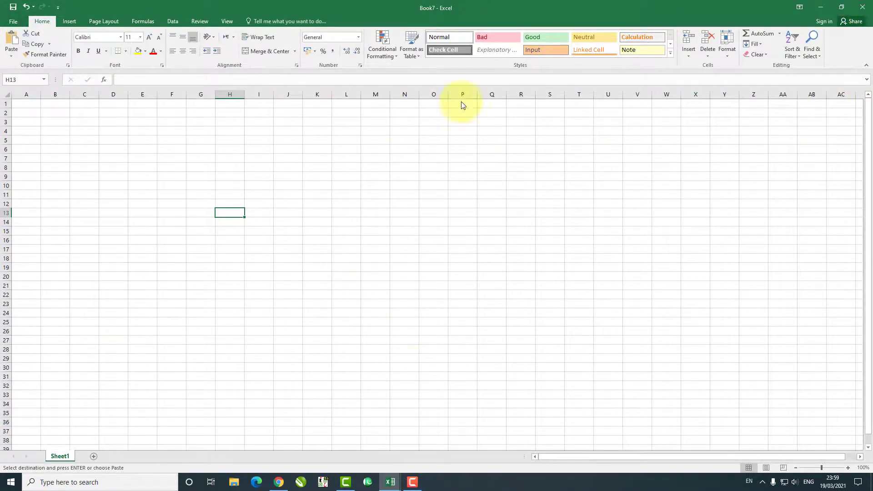
click(392, 483)
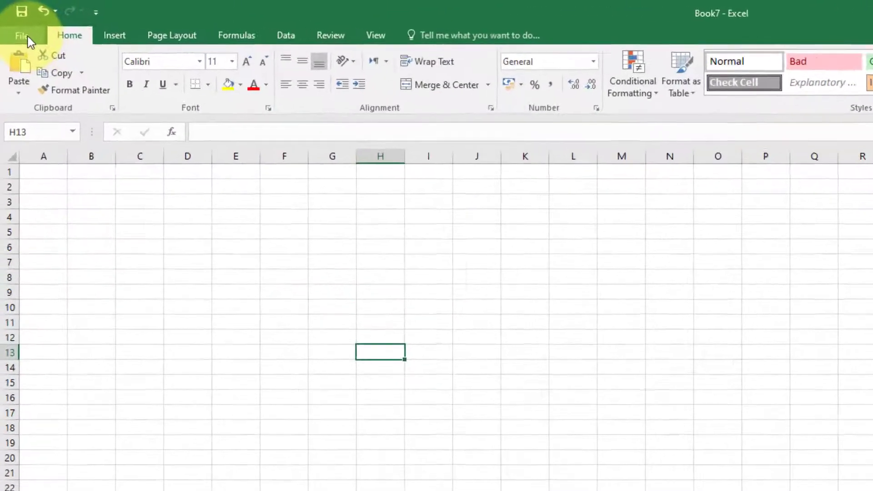
click(13, 21)
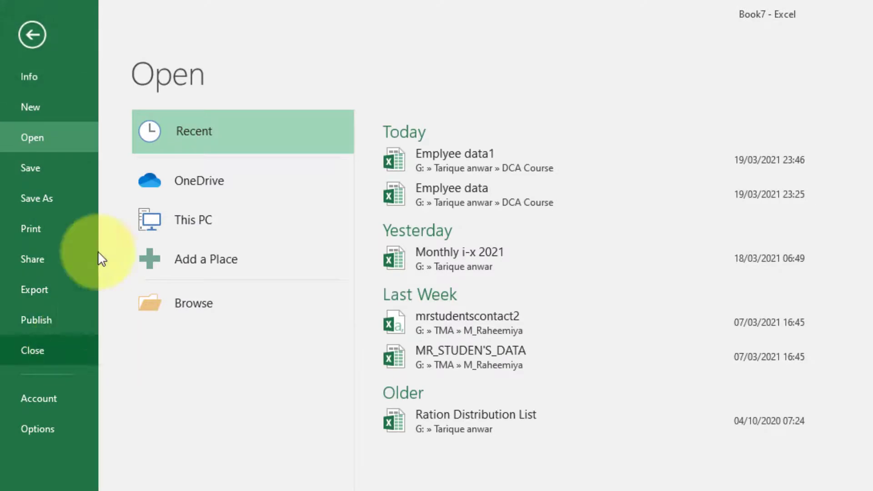
click(32, 35)
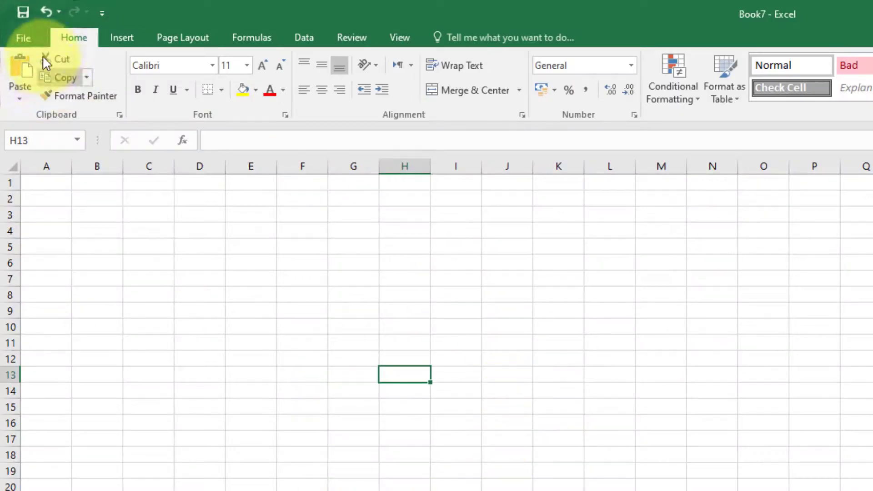
Close the blank Book7 workbook, and close Book5 without saving its changes
click(31, 33)
click(44, 347)
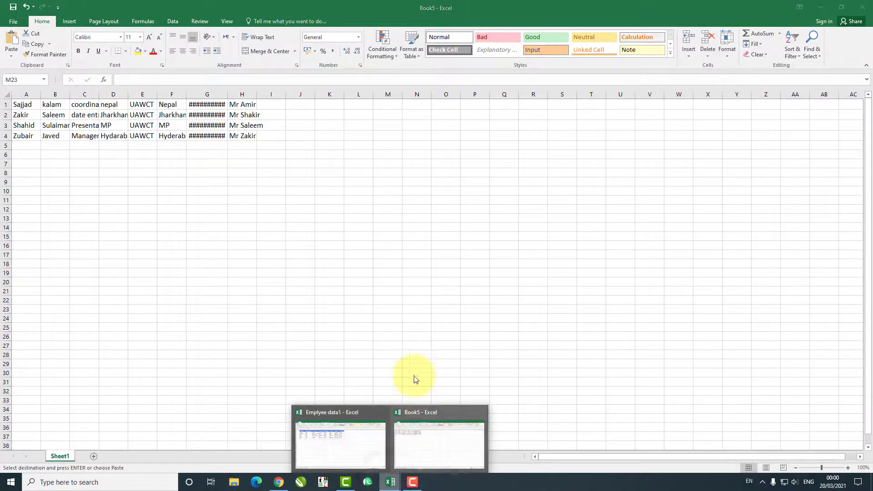
click(387, 308)
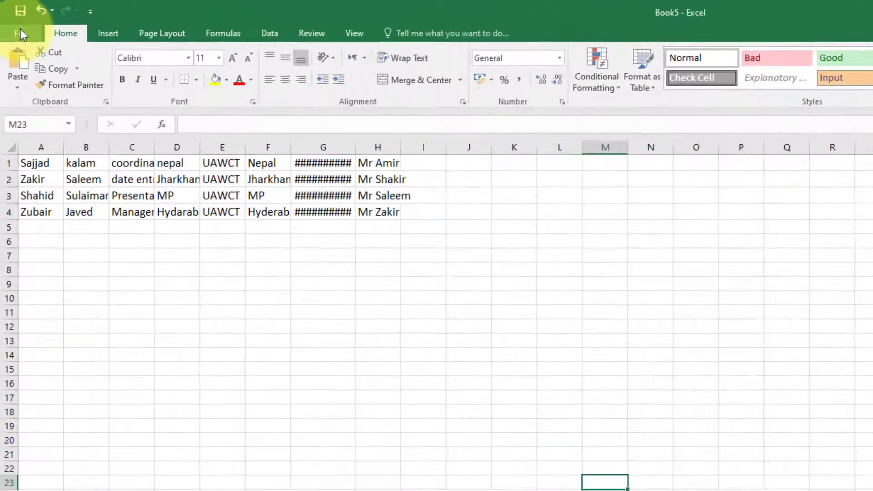
click(14, 22)
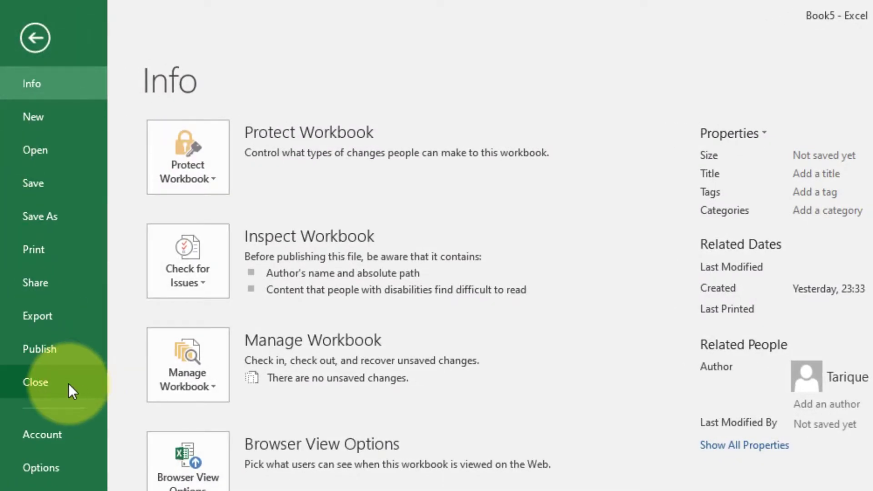
click(69, 383)
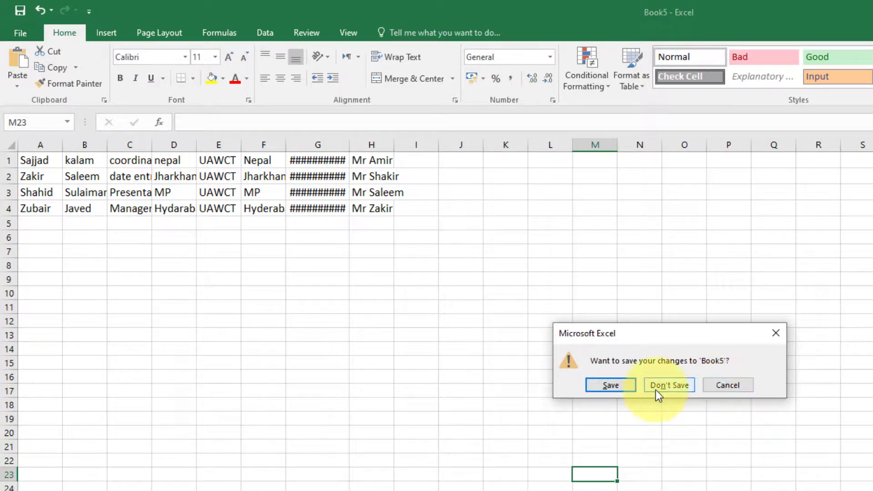
click(672, 386)
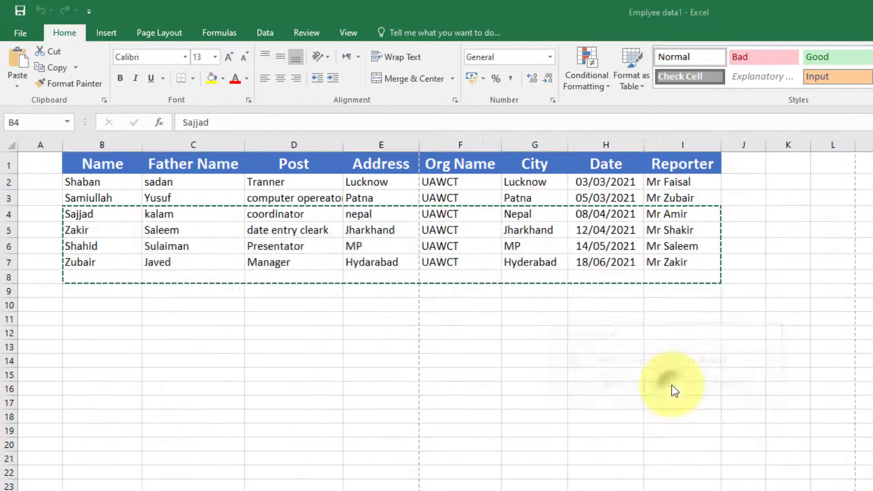
click(828, 471)
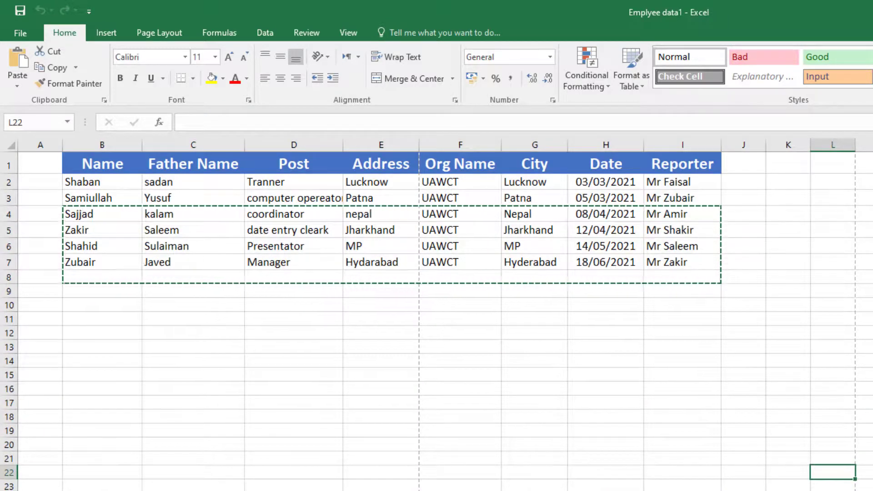
click(541, 335)
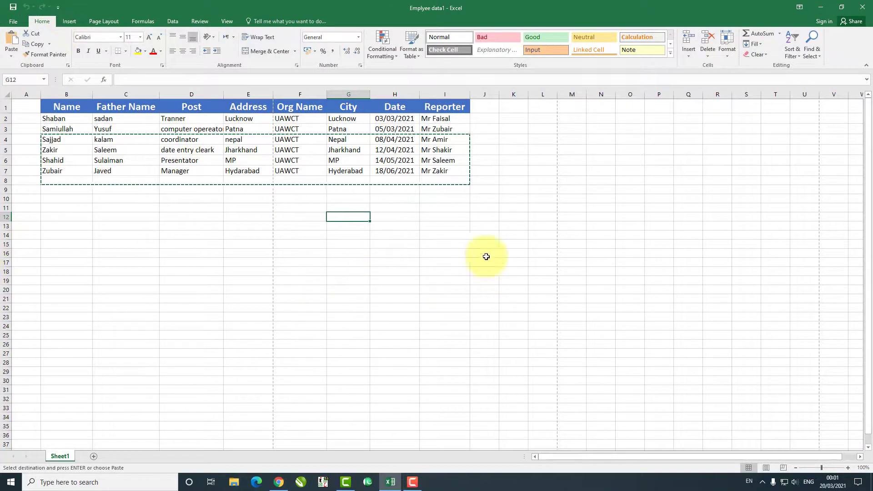
click(269, 282)
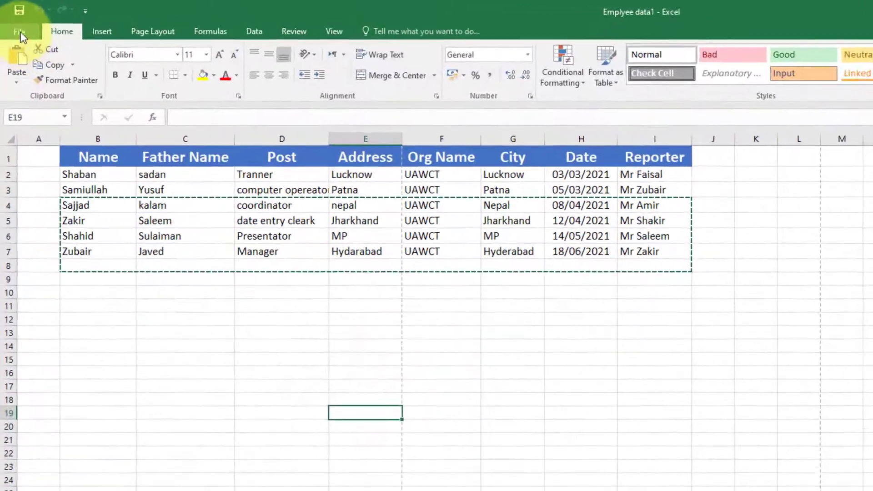
click(14, 22)
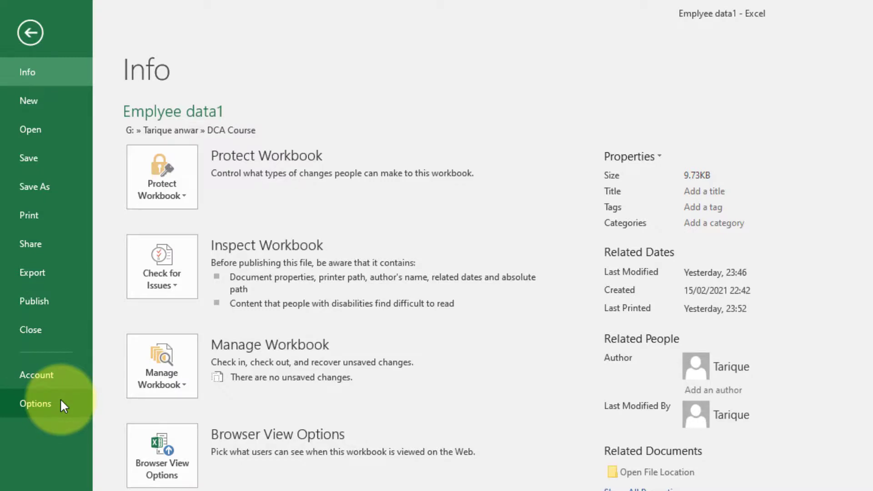
click(27, 26)
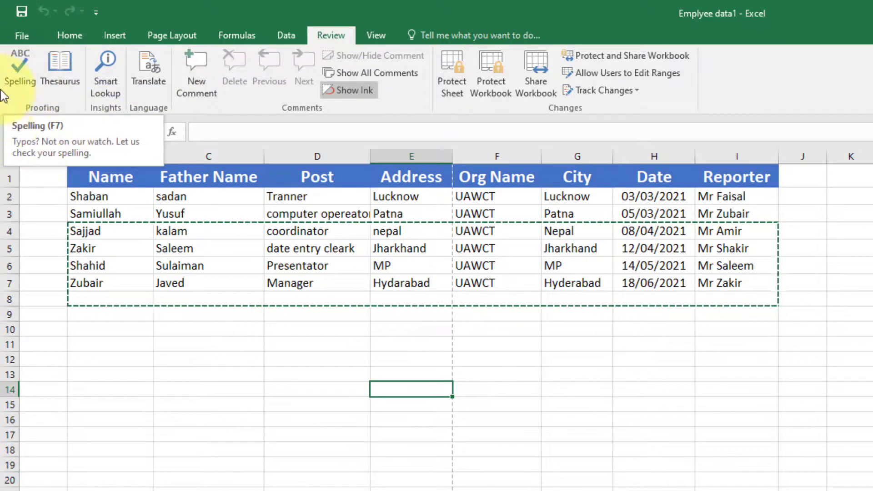
click(287, 372)
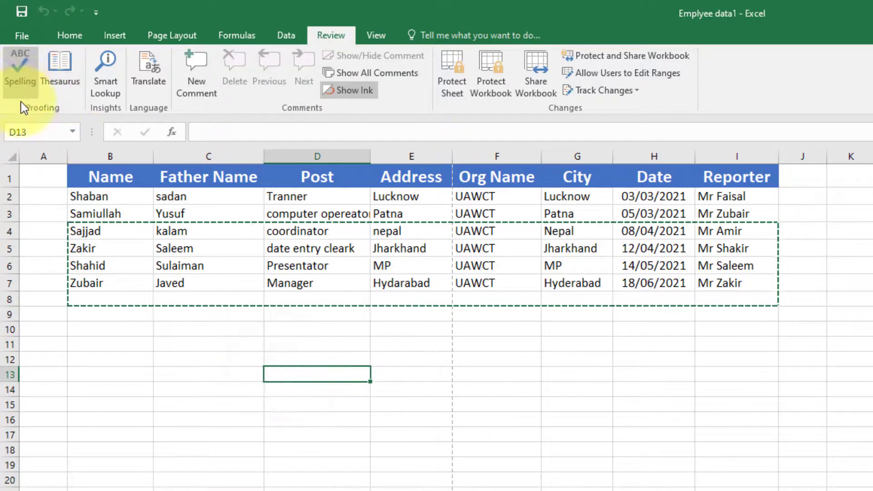
click(20, 82)
click(470, 408)
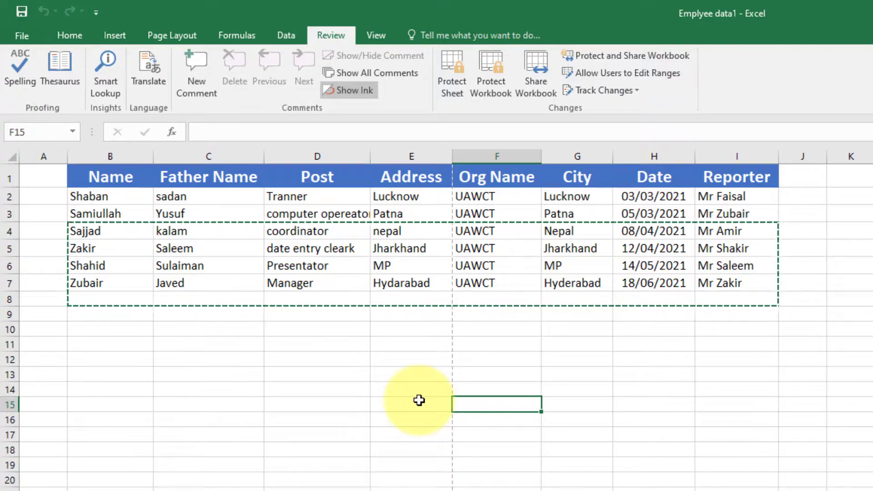
click(29, 33)
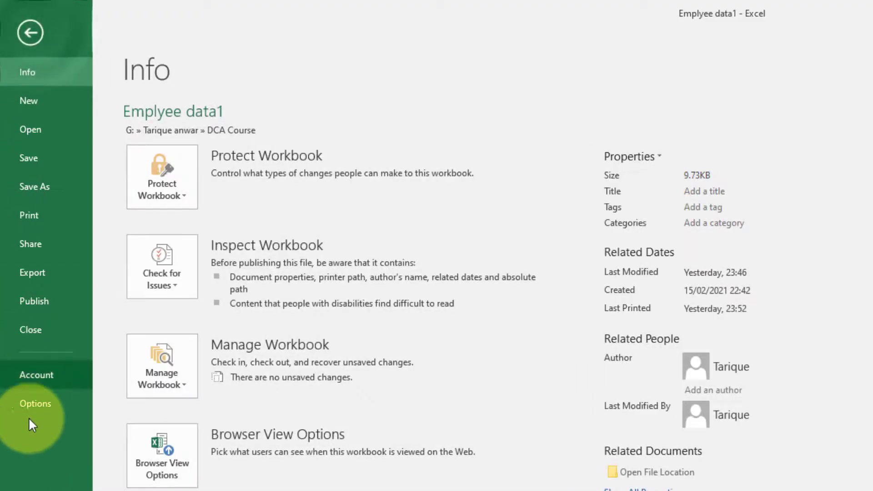
click(28, 34)
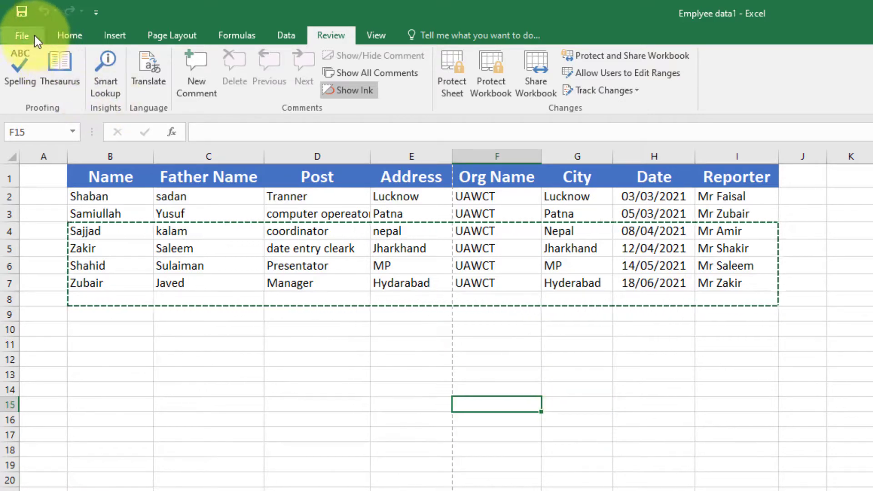
click(22, 36)
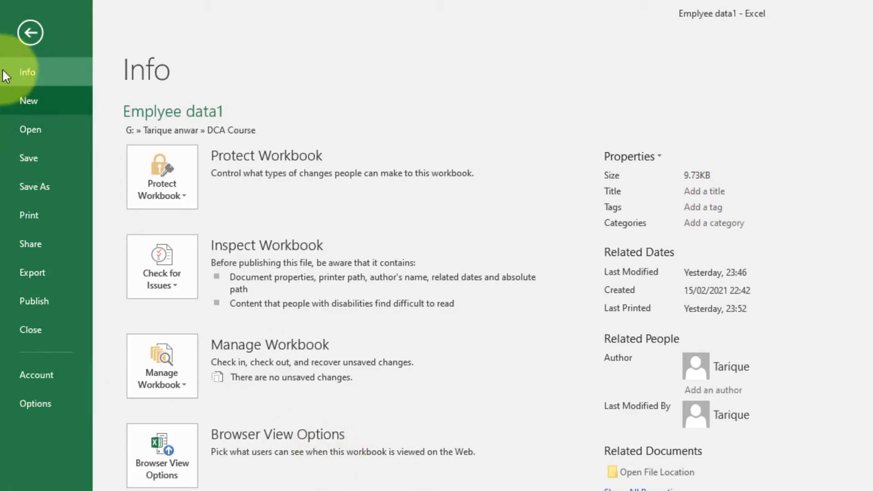
click(28, 32)
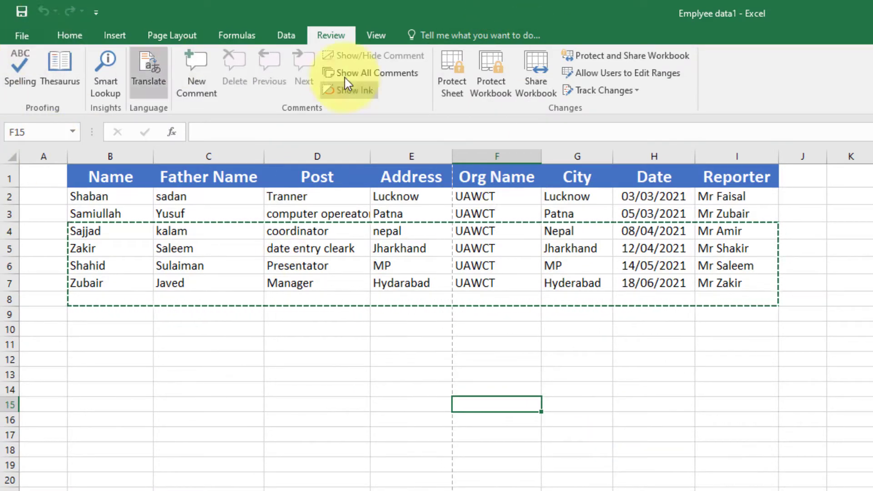
click(22, 34)
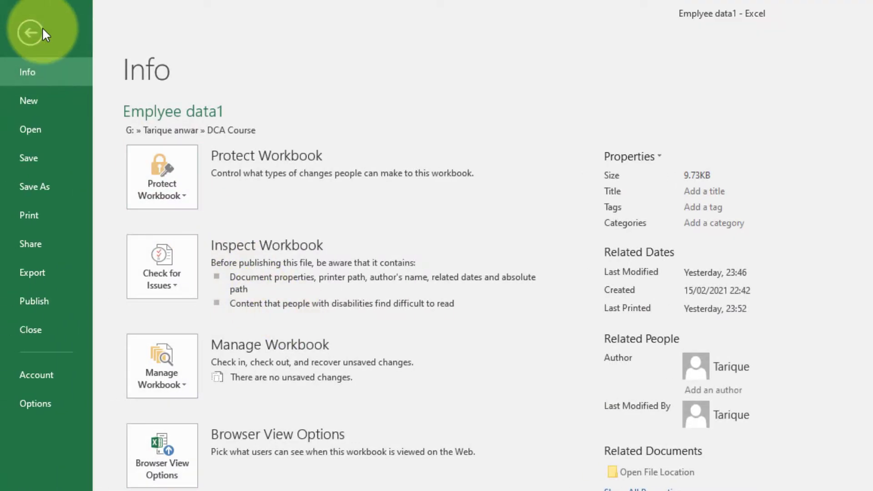